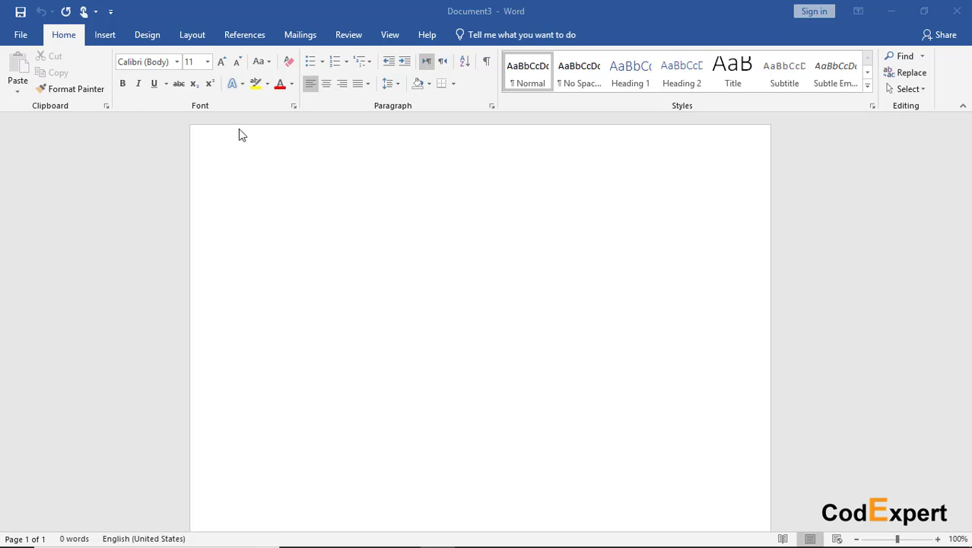
# Browse the built-in header designs and insert the Retrospect header into the blank document.
pyautogui.click(104, 35)
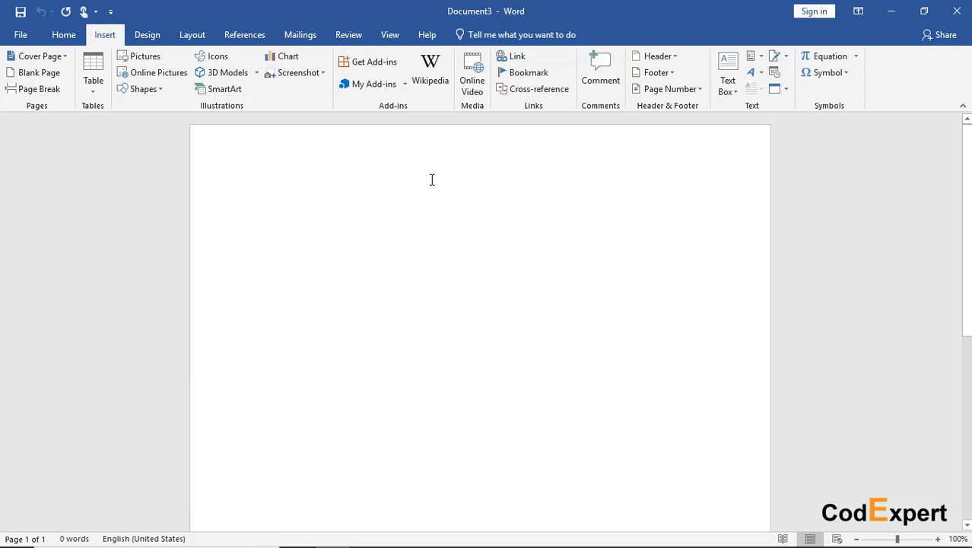
pyautogui.scroll(-5, 431, 179)
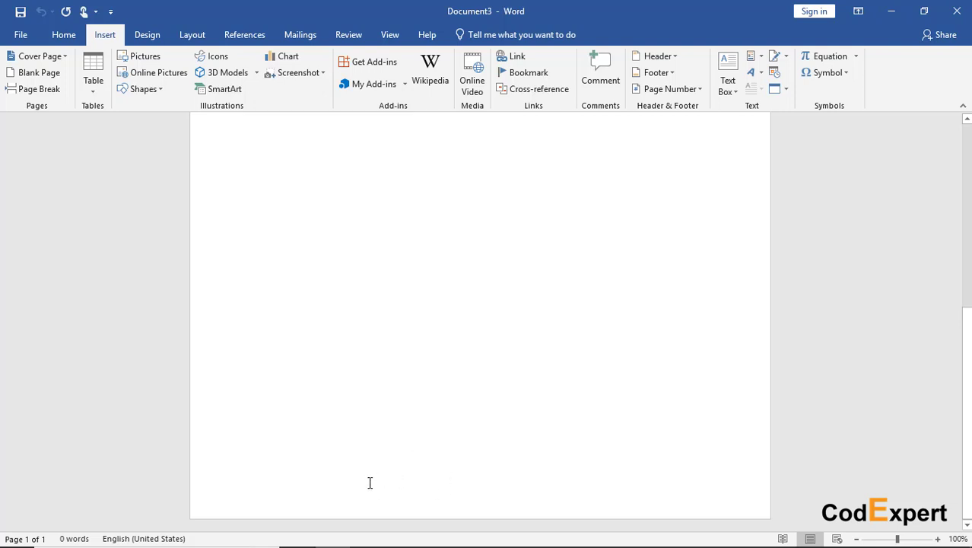
pyautogui.scroll(10, 368, 482)
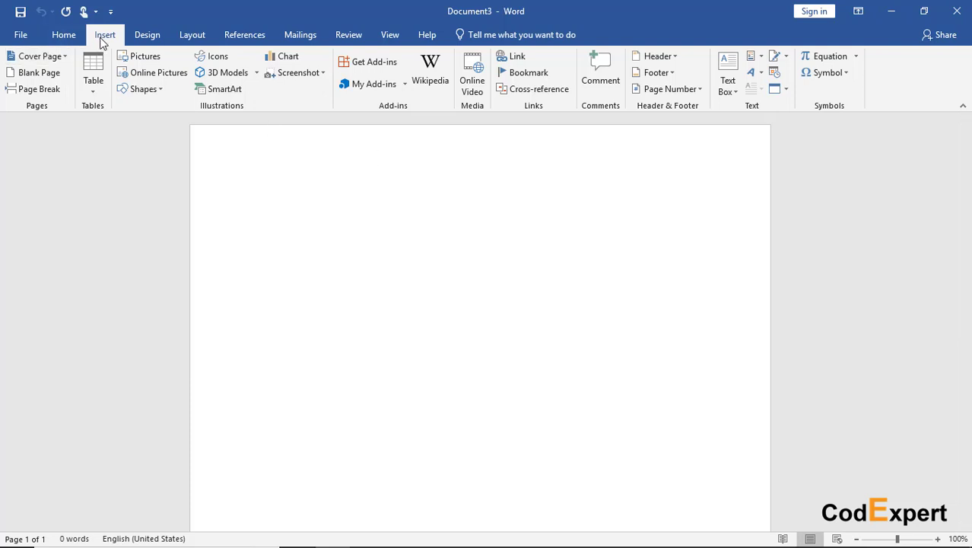
pyautogui.click(657, 61)
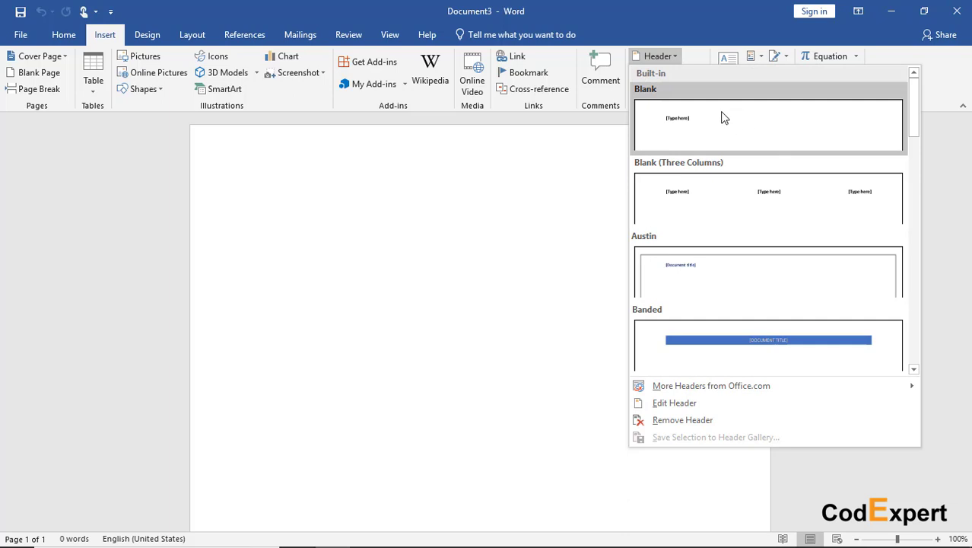
pyautogui.moveTo(916, 107); pyautogui.dragTo(860, 259)
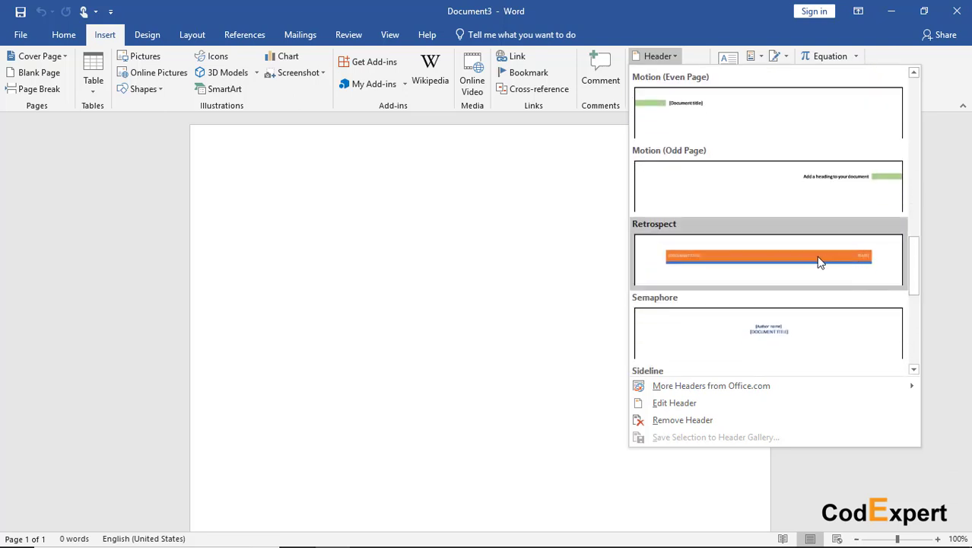
pyautogui.scroll(-5, 818, 260)
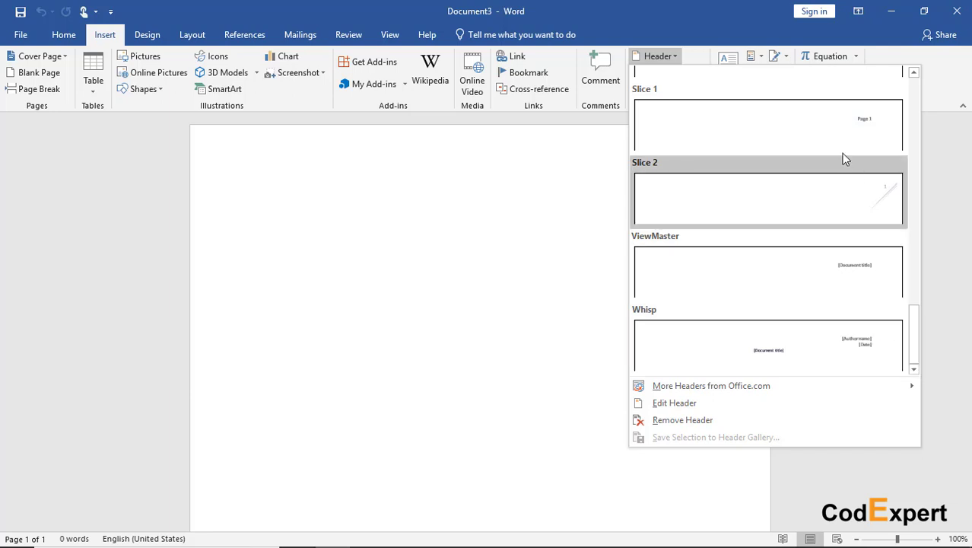
pyautogui.scroll(6, 773, 206)
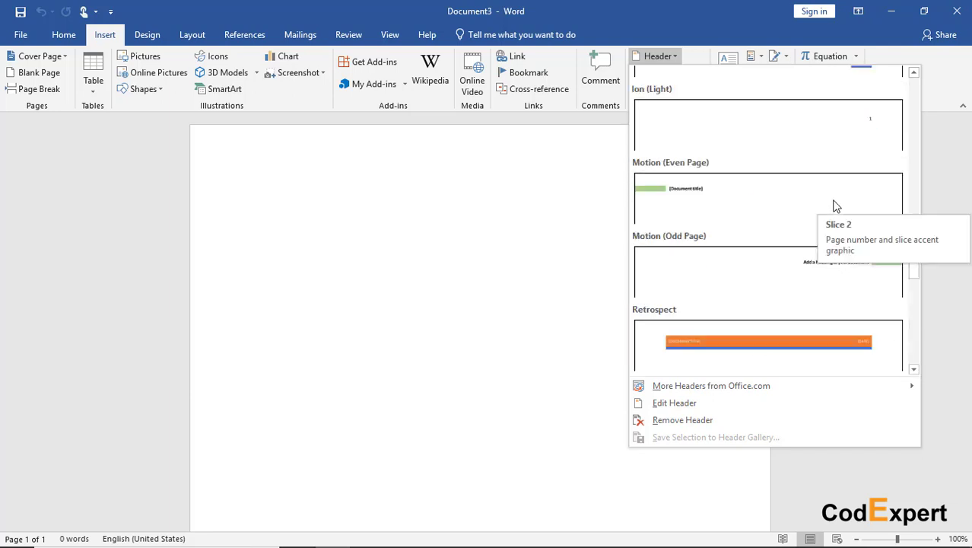
pyautogui.click(740, 343)
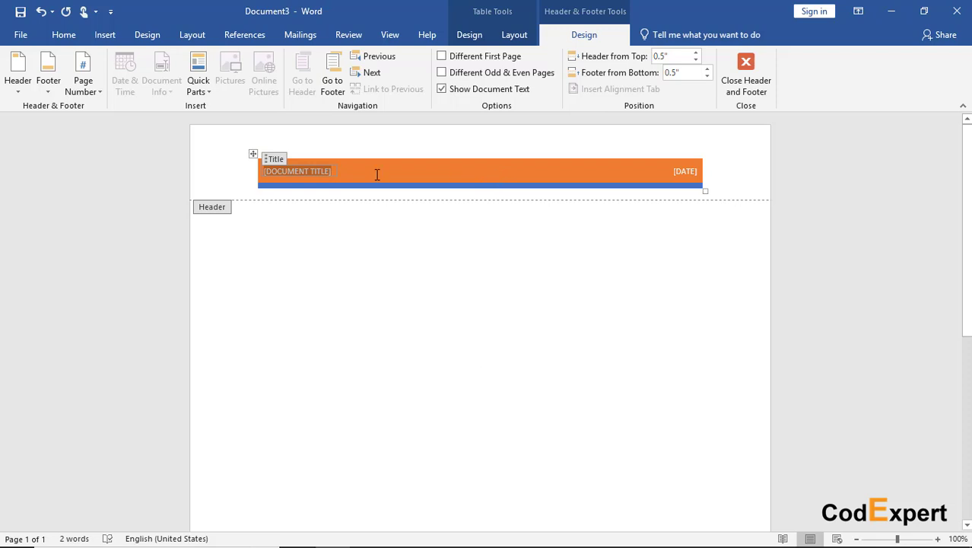
# Enter GHJHBJHHG as the document title in the header, centre it, and return to the document body.
pyautogui.write('GHJHBJHG')
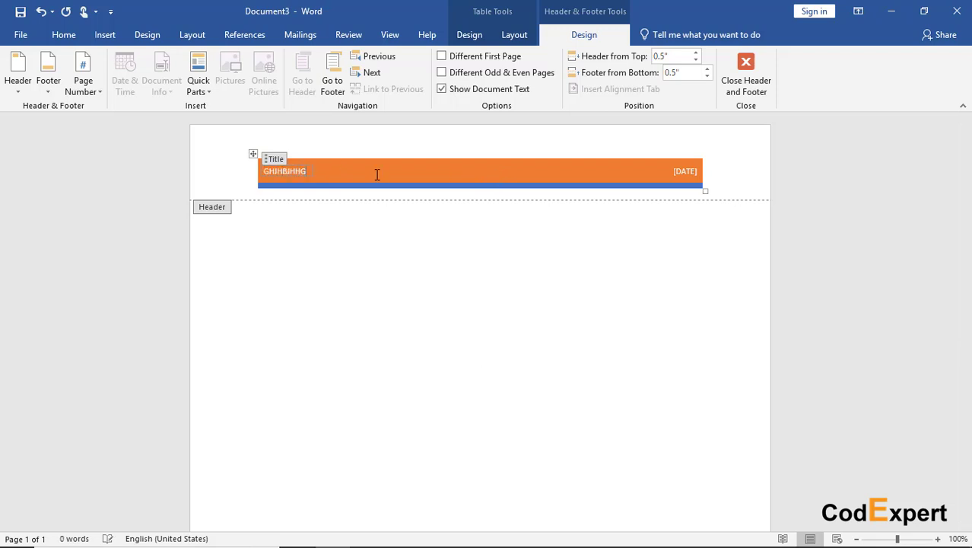
pyautogui.click(66, 35)
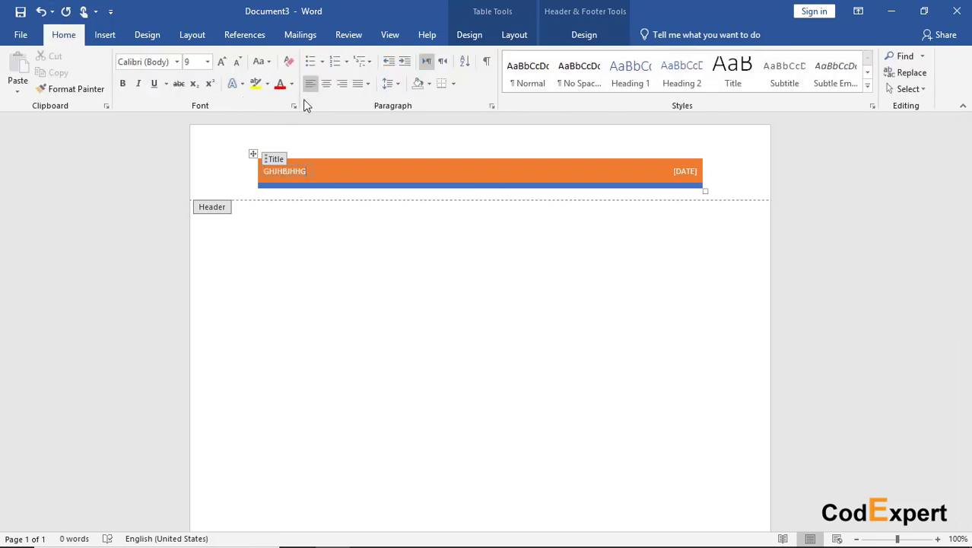
pyautogui.click(327, 88)
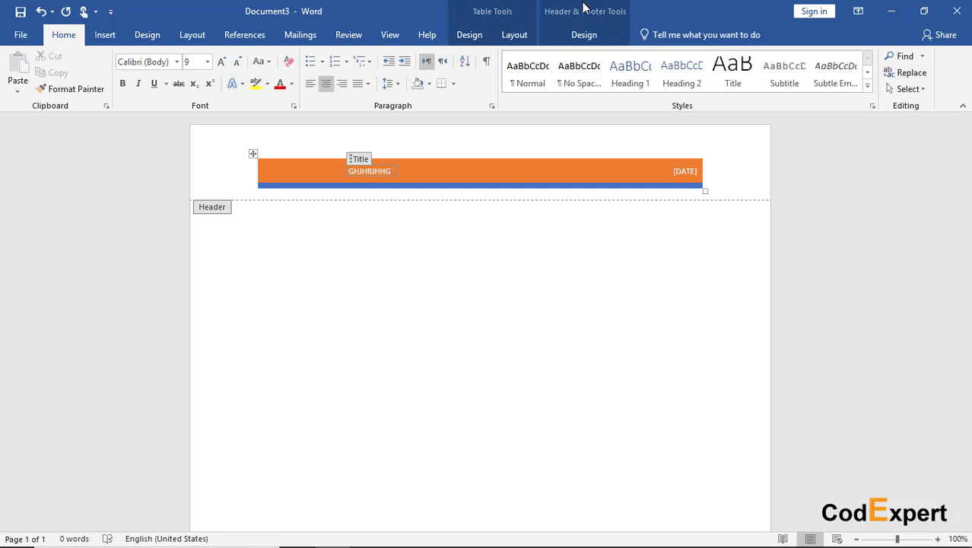
pyautogui.click(592, 40)
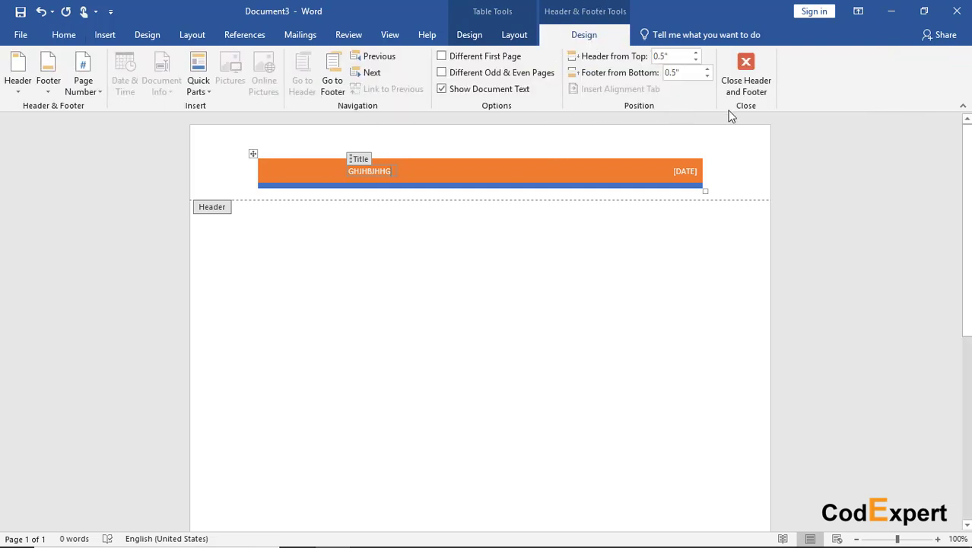
pyautogui.click(746, 76)
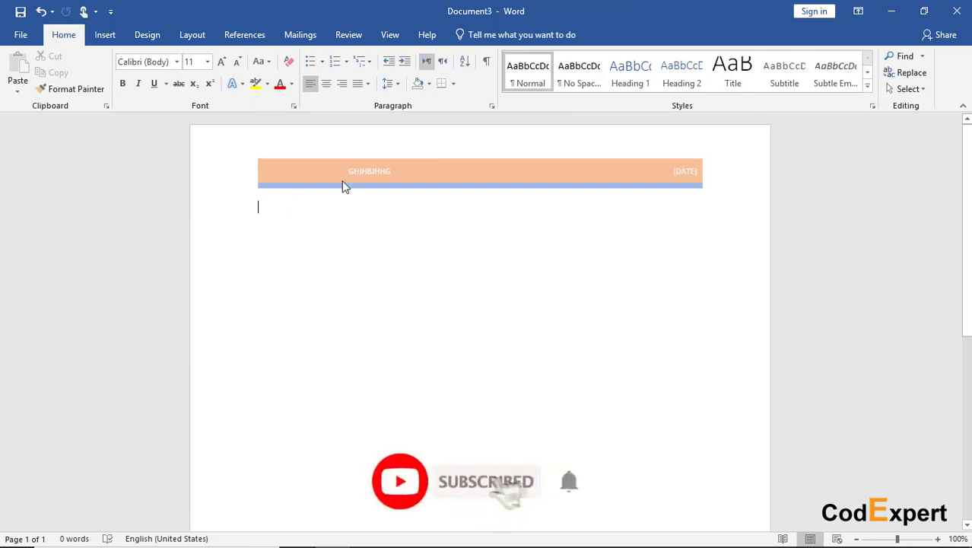
# Open the existing Retrospect header for editing.
pyautogui.click(111, 35)
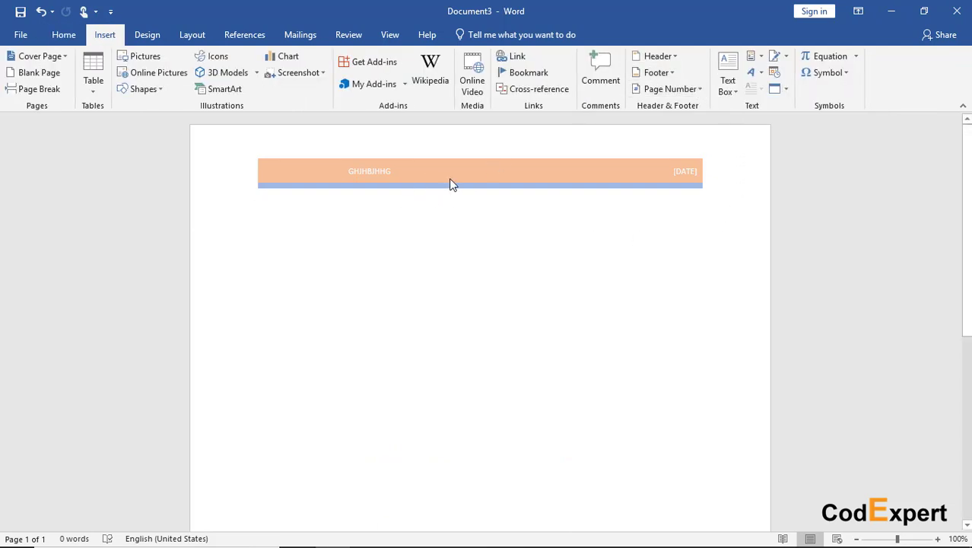
pyautogui.click(656, 57)
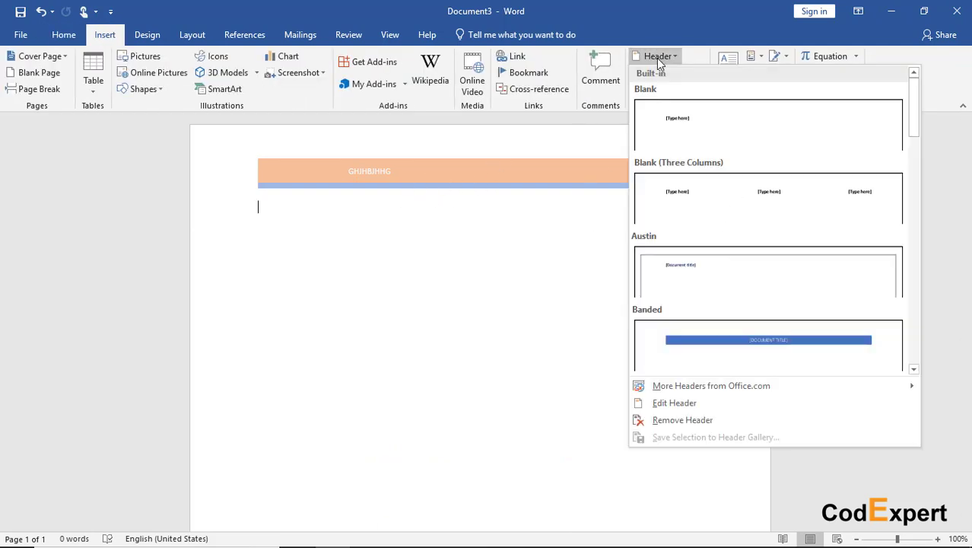
pyautogui.click(674, 404)
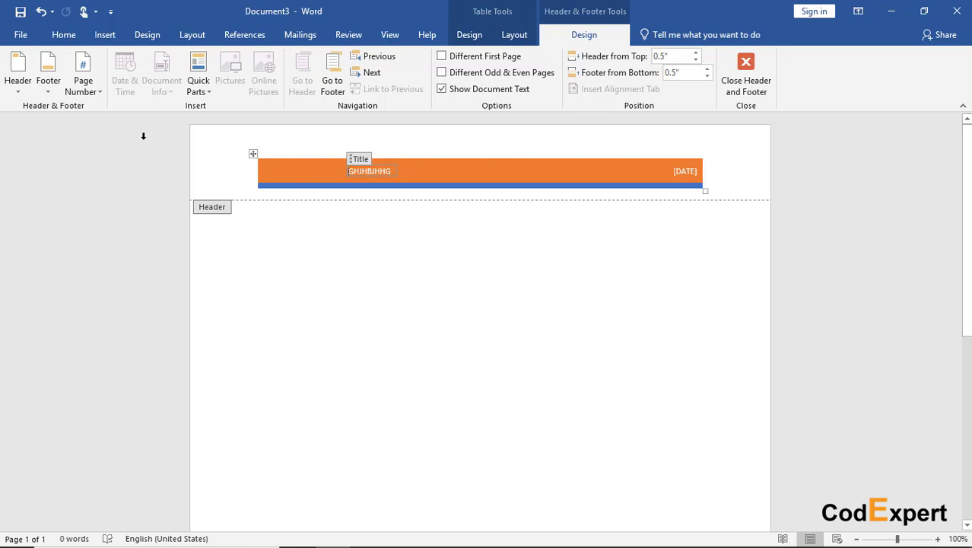
# Remove the Retrospect header from the document and leave header editing.
pyautogui.click(105, 35)
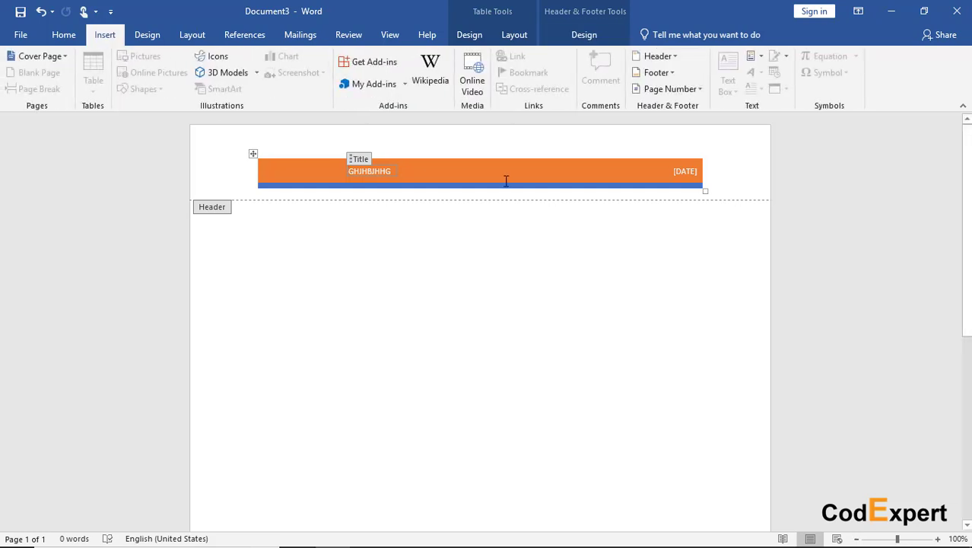
pyautogui.click(655, 58)
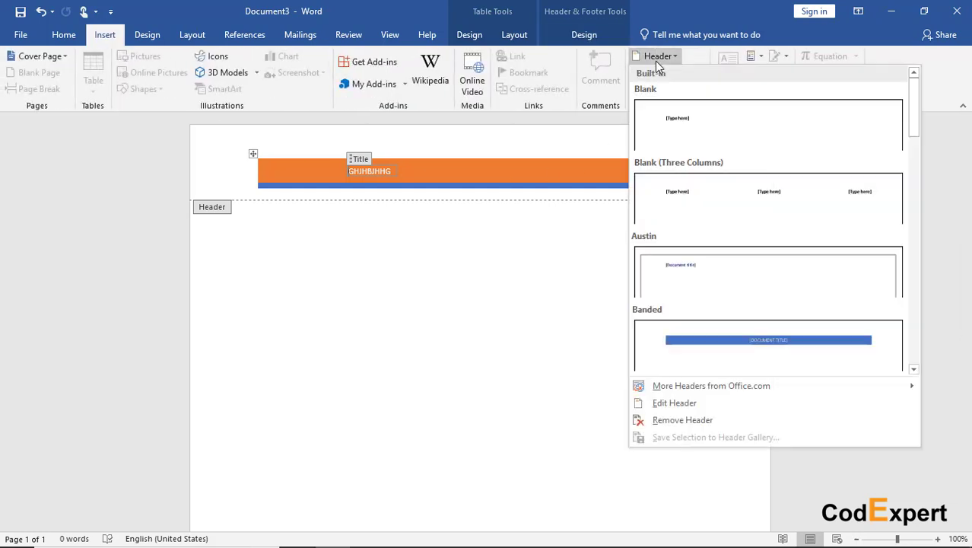
pyautogui.click(683, 425)
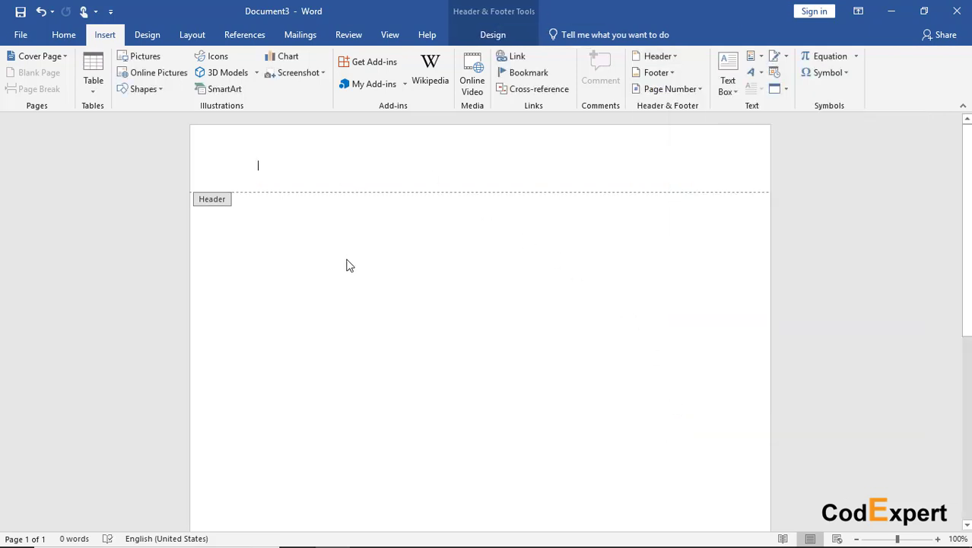
pyautogui.click(507, 34)
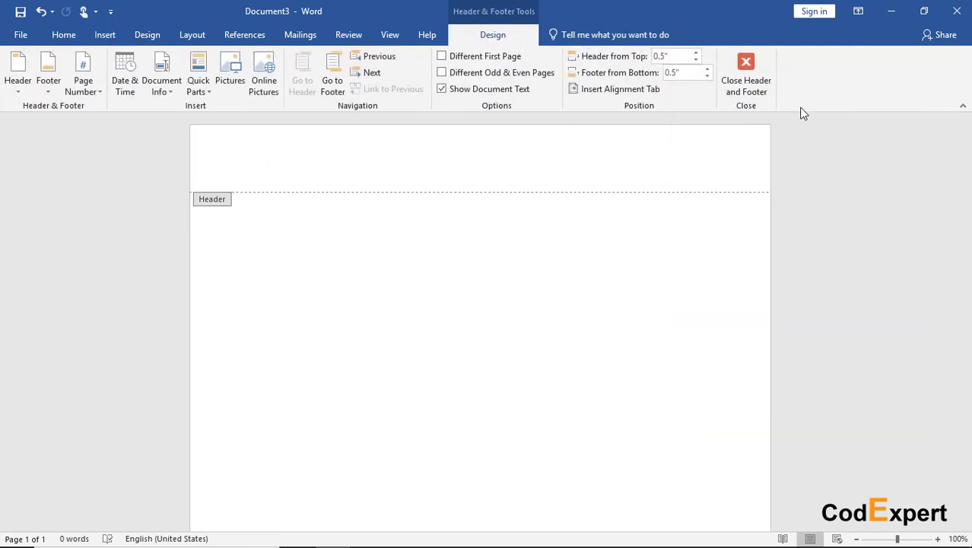
pyautogui.click(748, 78)
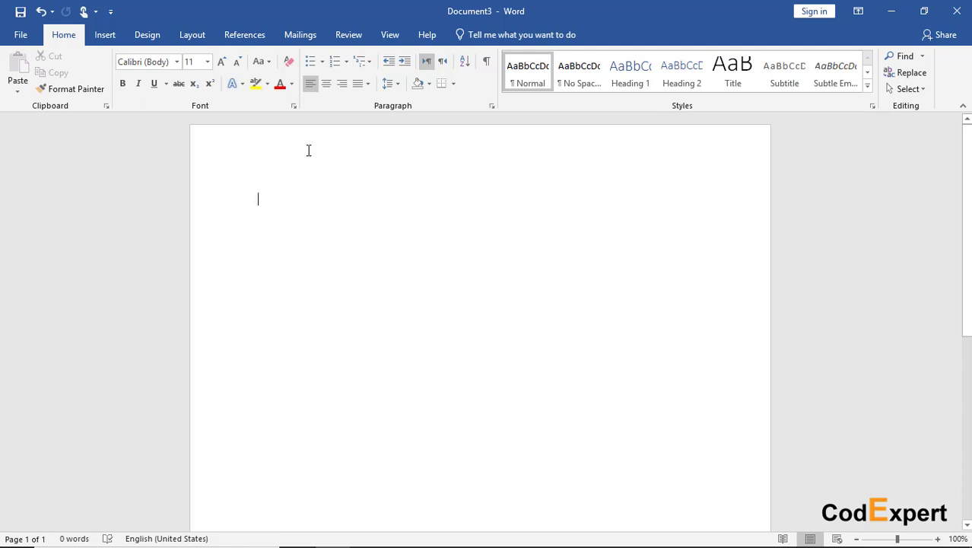
# Open the empty header for editing and enter the text "CodExpert Computer Courses".
pyautogui.click(101, 35)
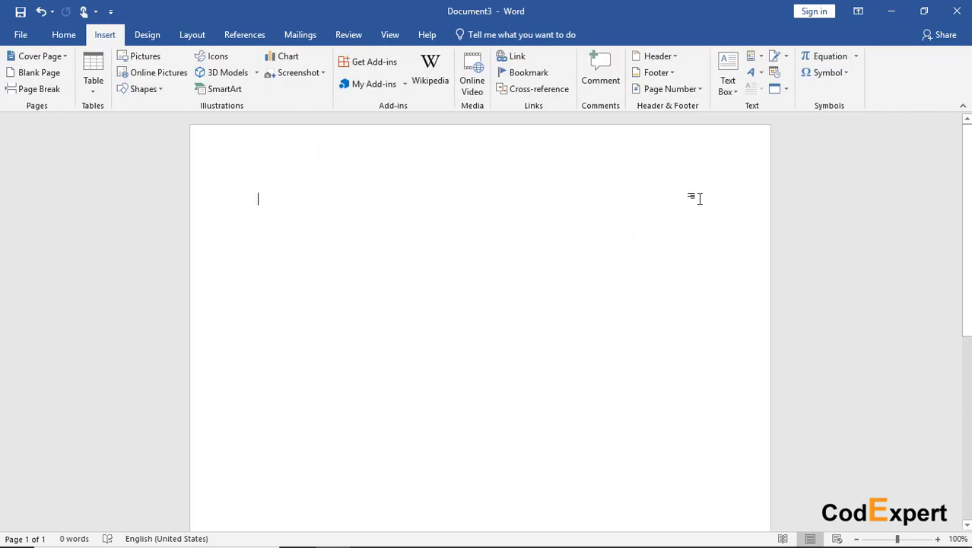
pyautogui.click(654, 56)
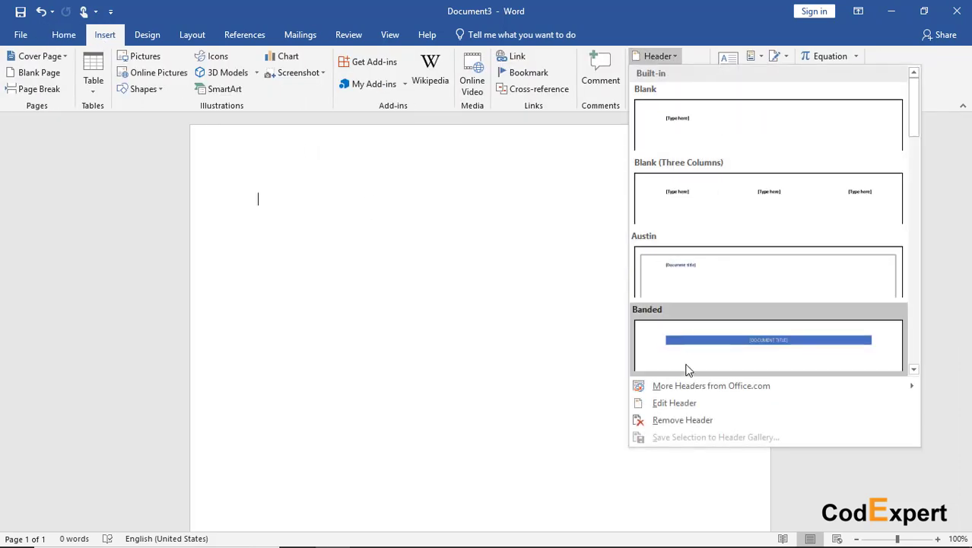
pyautogui.click(677, 409)
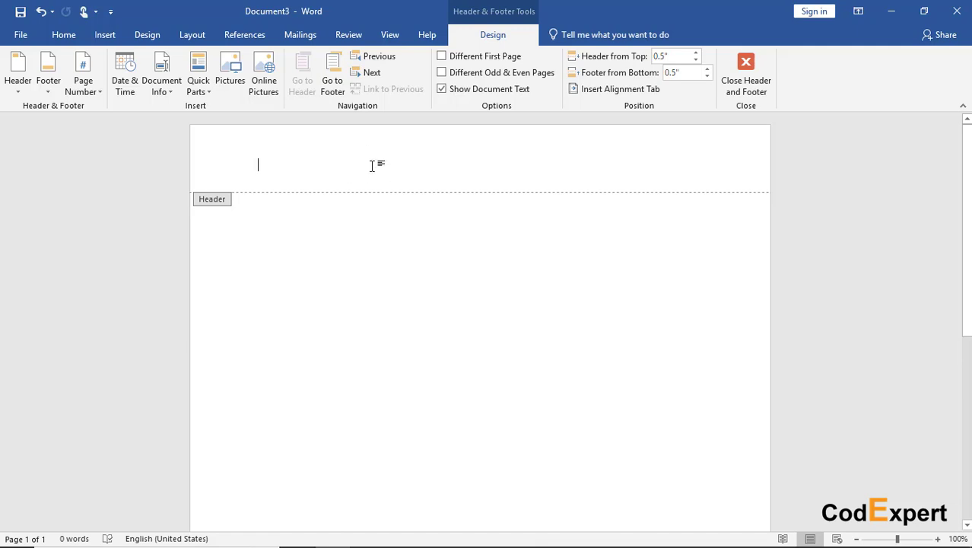
pyautogui.write('c')
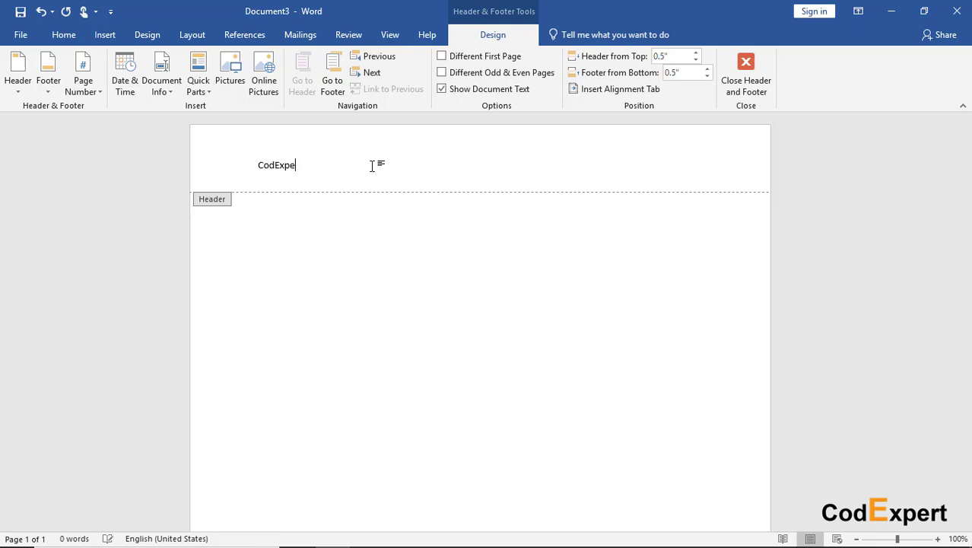
pyautogui.write('odExpert Computer Courses')
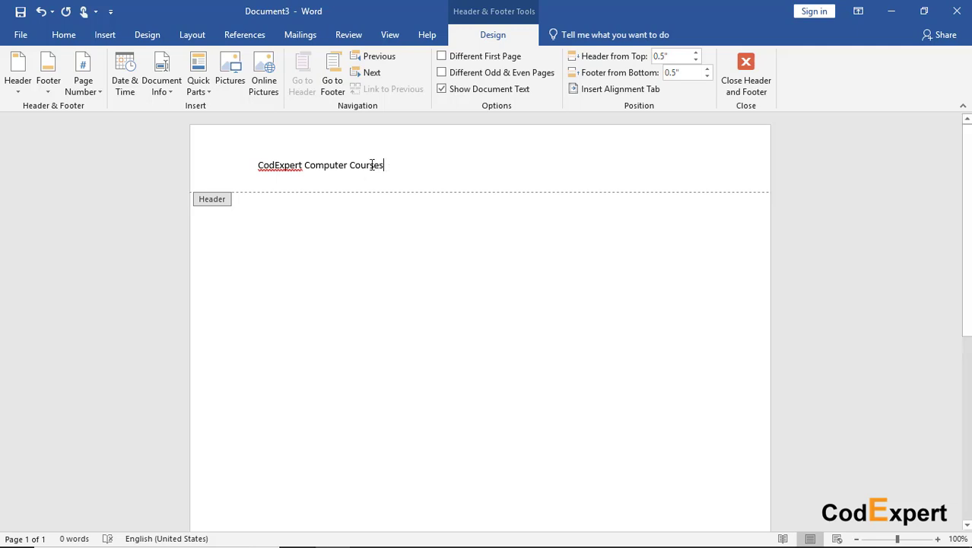
# Centre the header text "CodExpert Computer Courses" and enlarge it to 22 pt.
pyautogui.moveTo(384, 165); pyautogui.dragTo(258, 165)
pyautogui.click(60, 35)
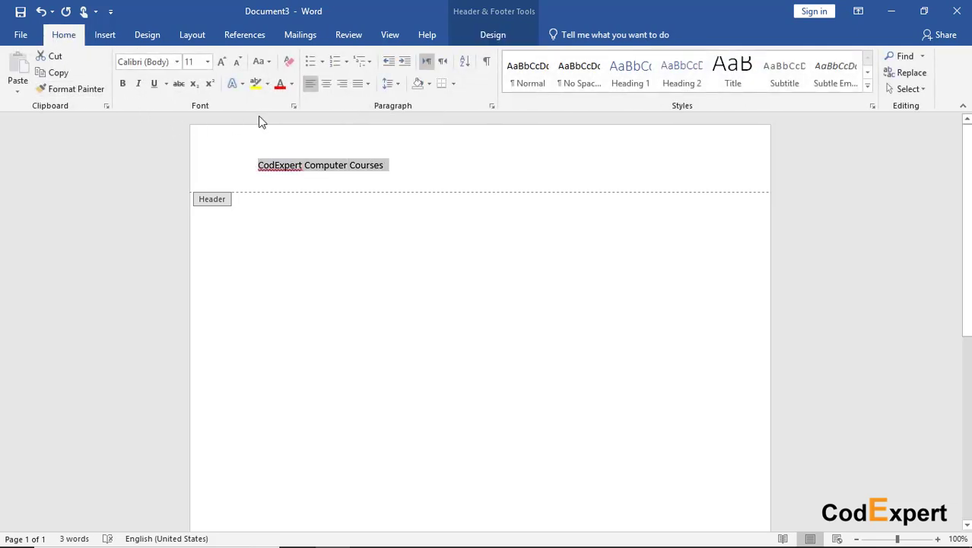
pyautogui.click(325, 84)
pyautogui.click(225, 65)
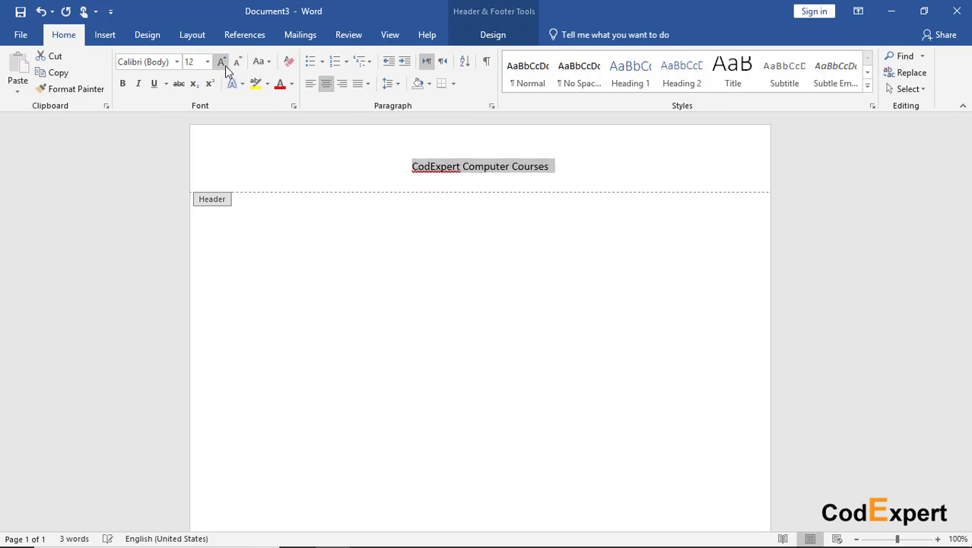
pyautogui.click(225, 65)
pyautogui.click(225, 65)
pyautogui.click(225, 65)
pyautogui.click(225, 65)
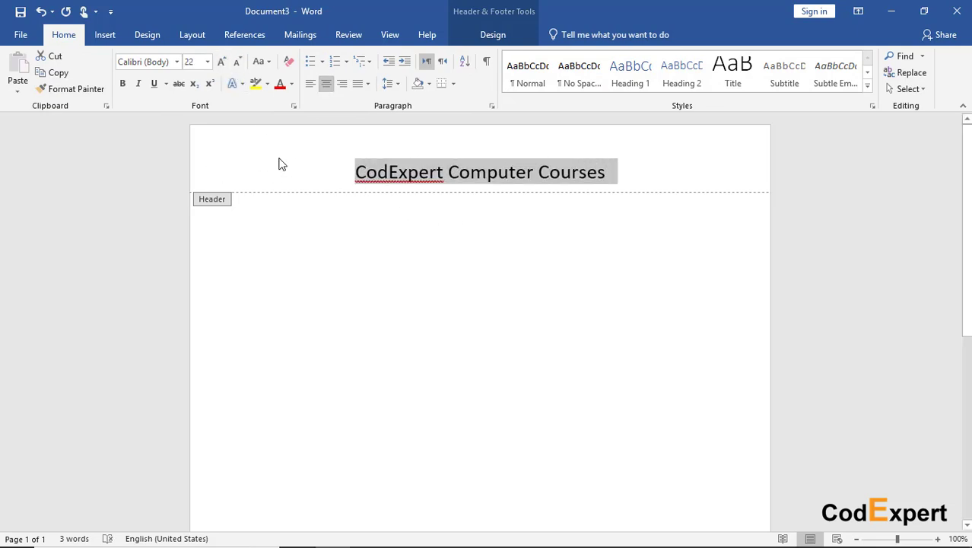
pyautogui.click(319, 156)
# Examine the date and time formats available for the header without inserting one.
pyautogui.click(105, 38)
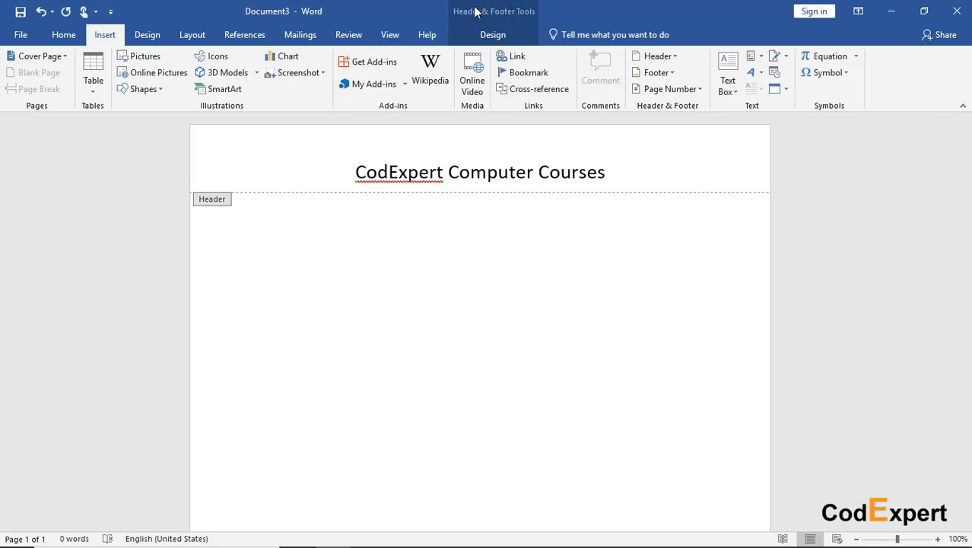
pyautogui.click(501, 36)
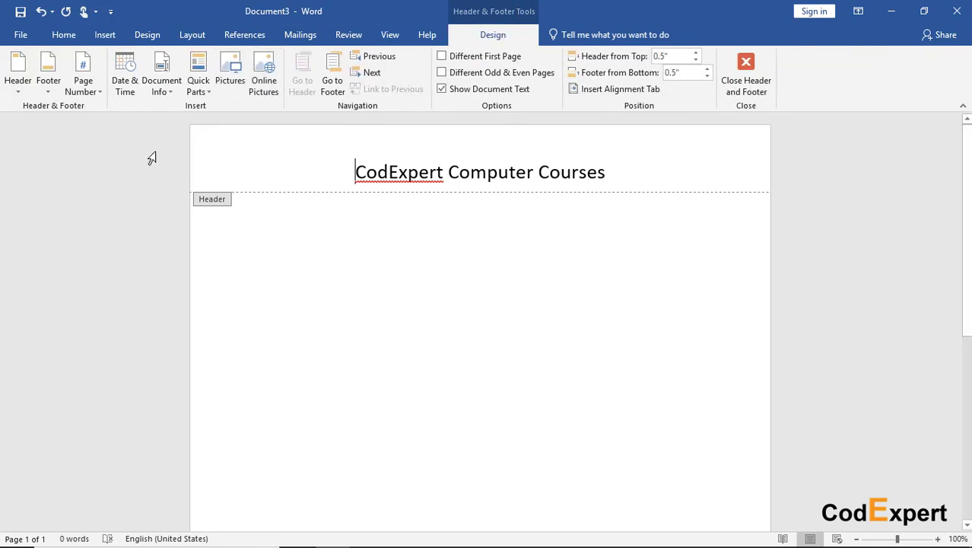
pyautogui.click(127, 82)
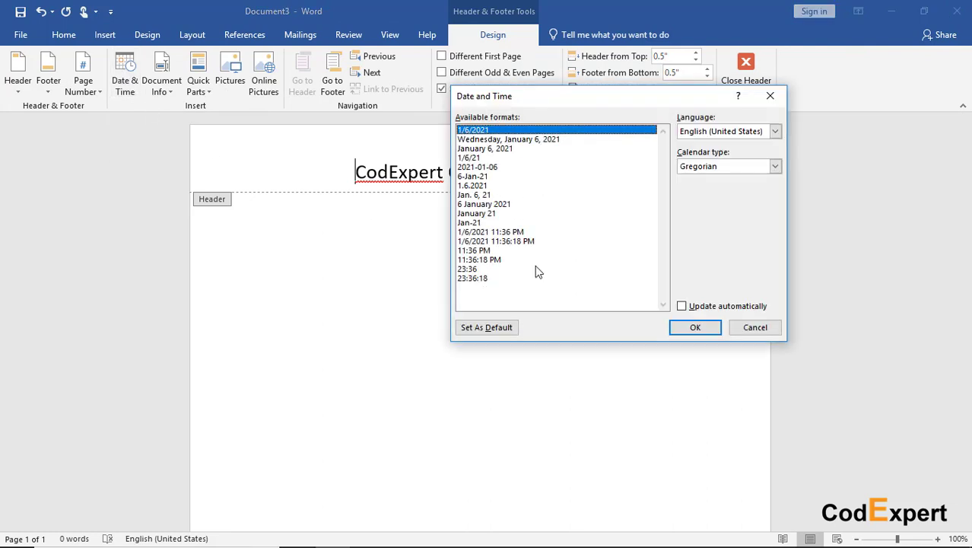
pyautogui.click(742, 329)
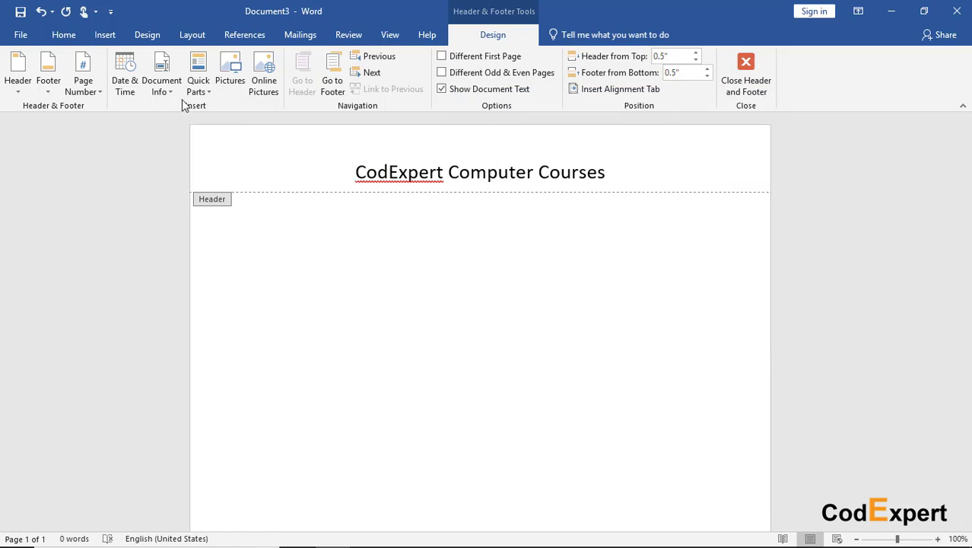
# Start inserting a picture into the header and browse to the computer's drives.
pyautogui.click(234, 80)
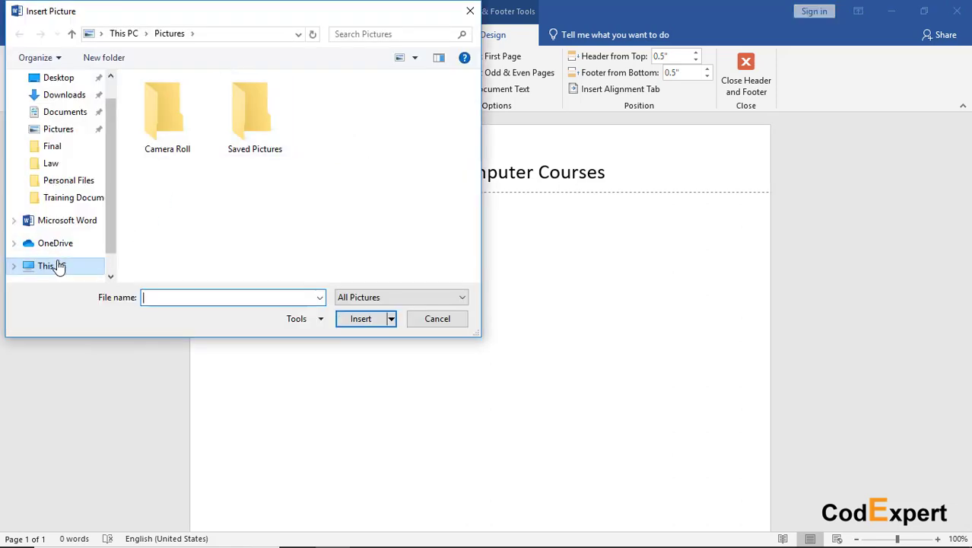
pyautogui.click(52, 265)
pyautogui.scroll(-5, 231, 178)
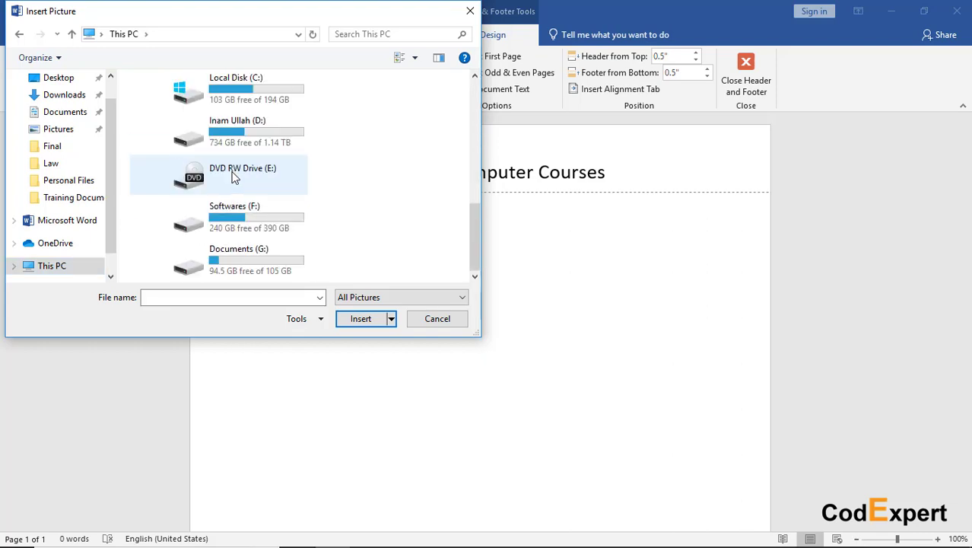
pyautogui.doubleClick(232, 258)
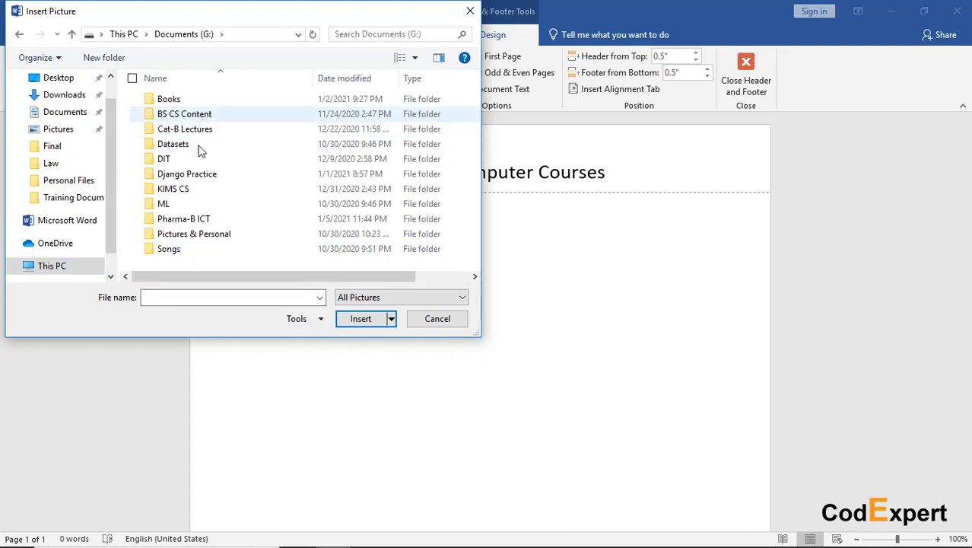
pyautogui.doubleClick(197, 233)
pyautogui.doubleClick(170, 114)
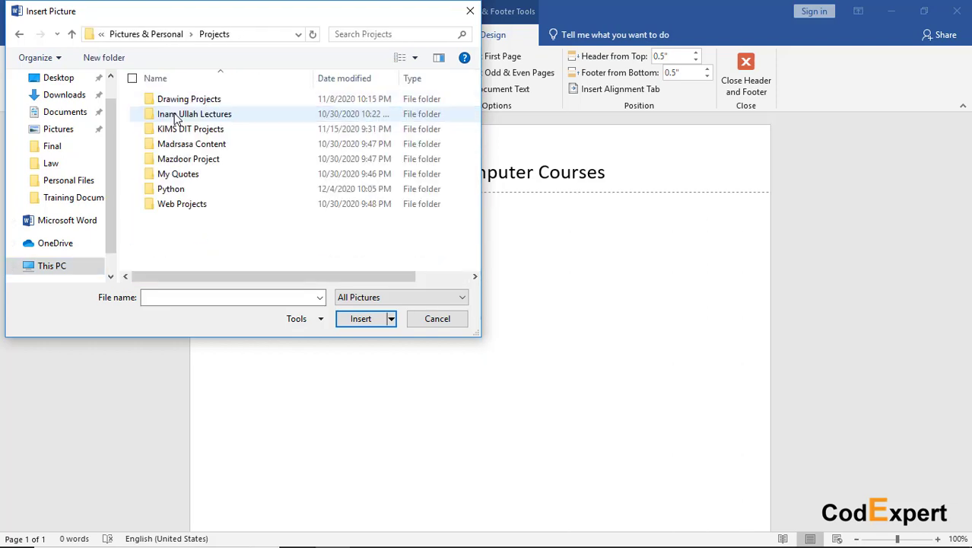
pyautogui.doubleClick(155, 40)
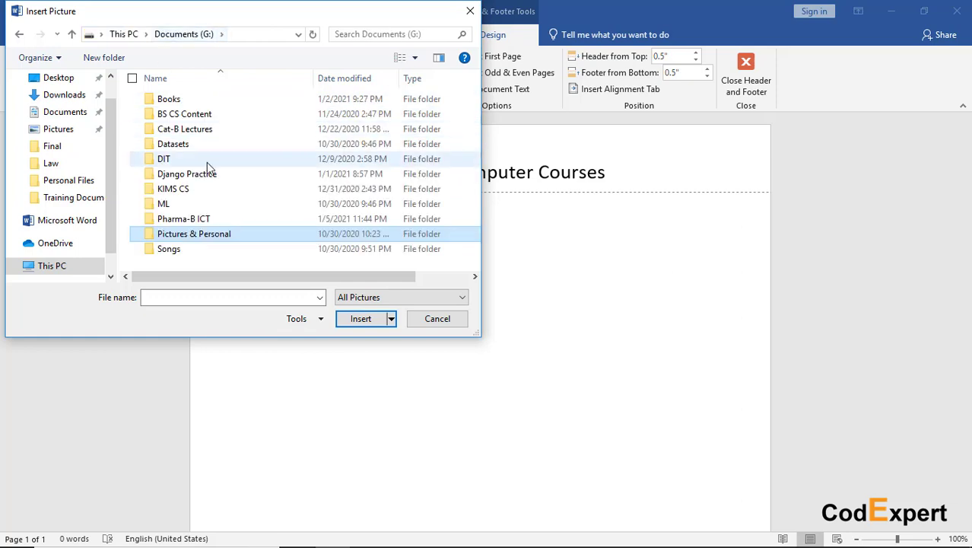
pyautogui.click(55, 265)
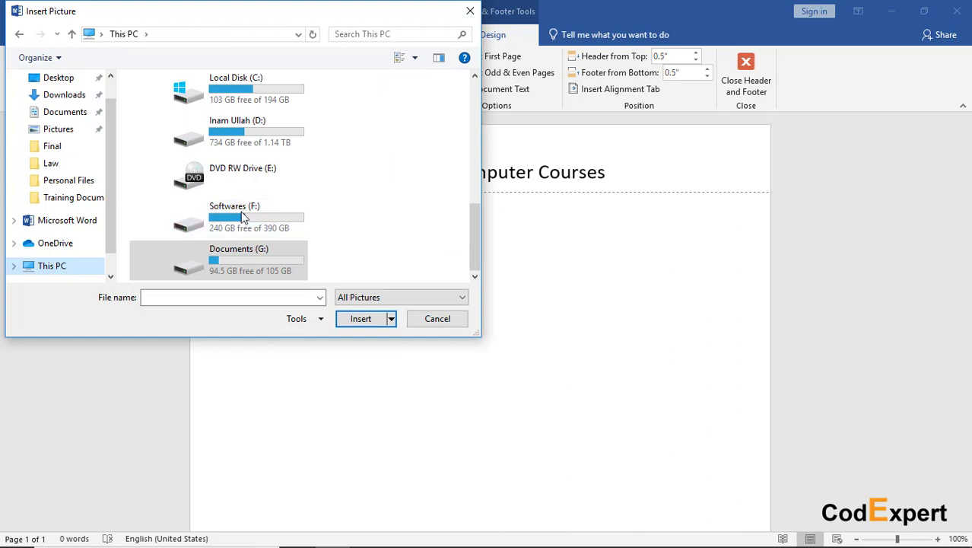
# Insert the white-background CodExpert logo from Training Documents > Presentations > Logo on drive D: into the header.
pyautogui.click(246, 215)
pyautogui.doubleClick(258, 127)
pyautogui.doubleClick(203, 189)
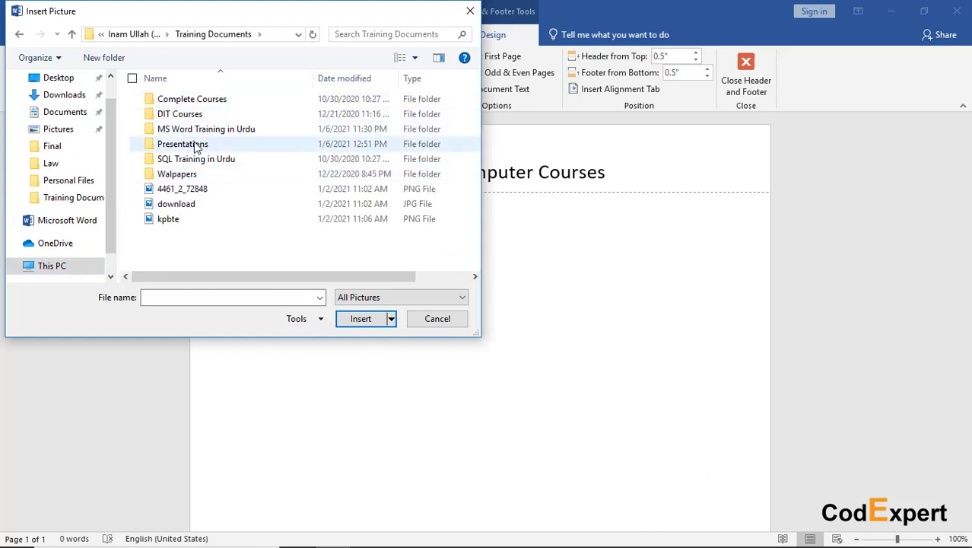
pyautogui.doubleClick(190, 144)
pyautogui.click(251, 130)
pyautogui.doubleClick(247, 131)
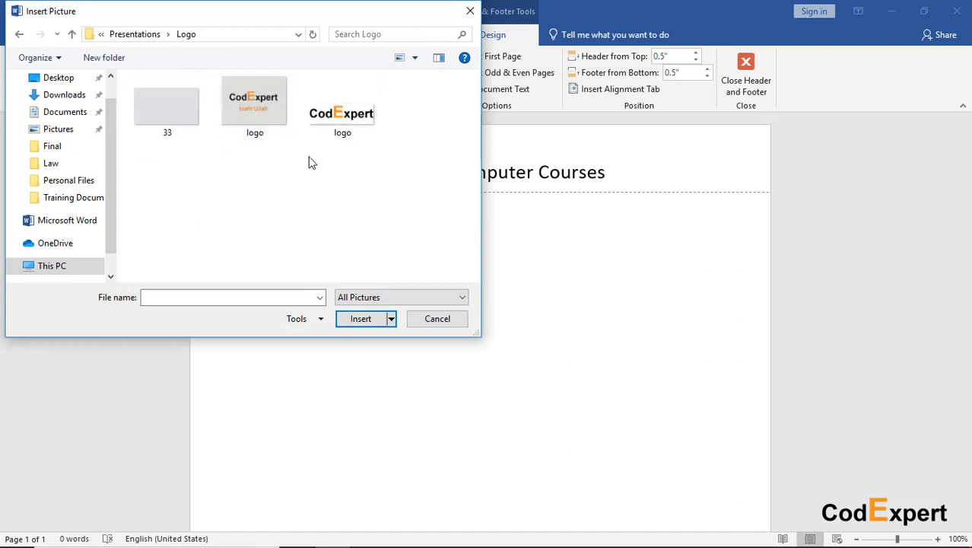
pyautogui.click(341, 122)
pyautogui.click(359, 318)
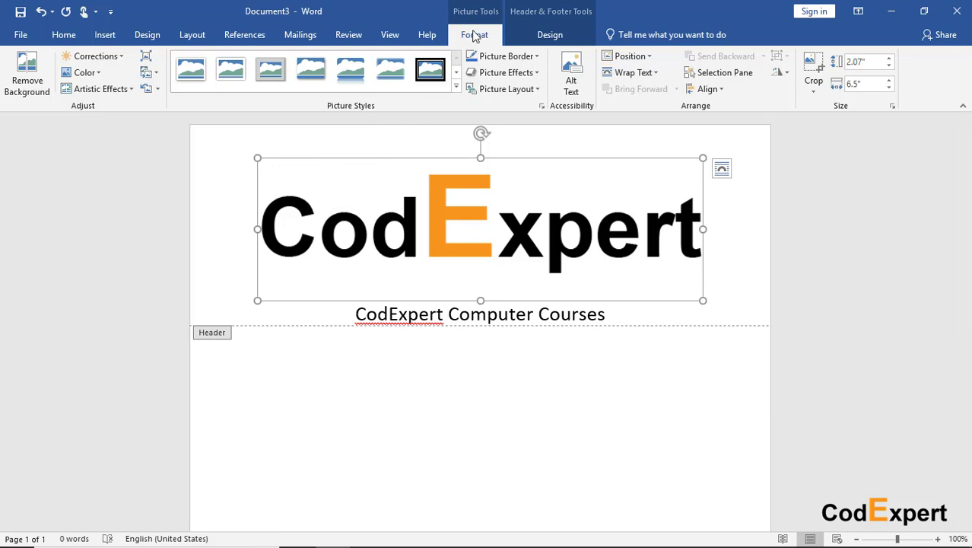
# Set the logo In Front of Text and place it left of the header title at about 0.59" high by 1.84" wide.
pyautogui.click(630, 73)
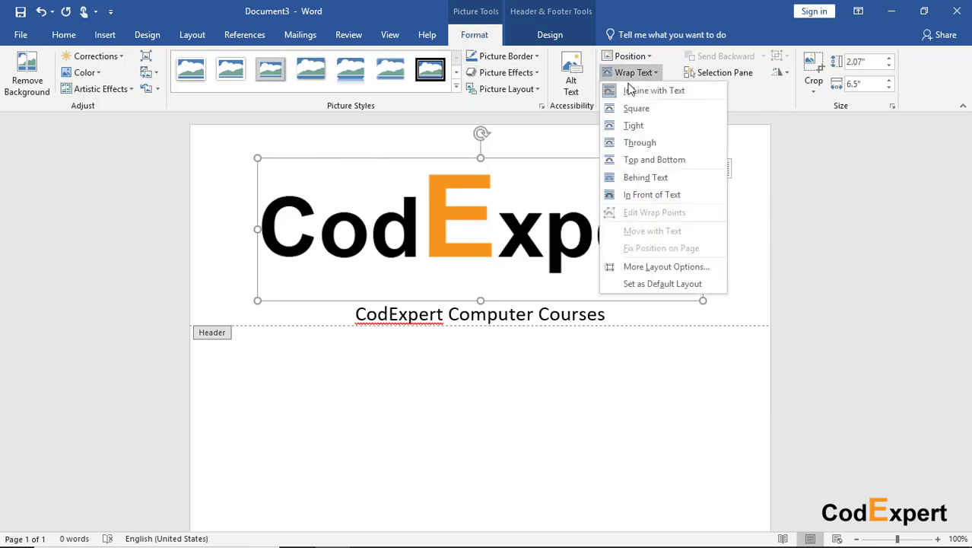
pyautogui.click(645, 195)
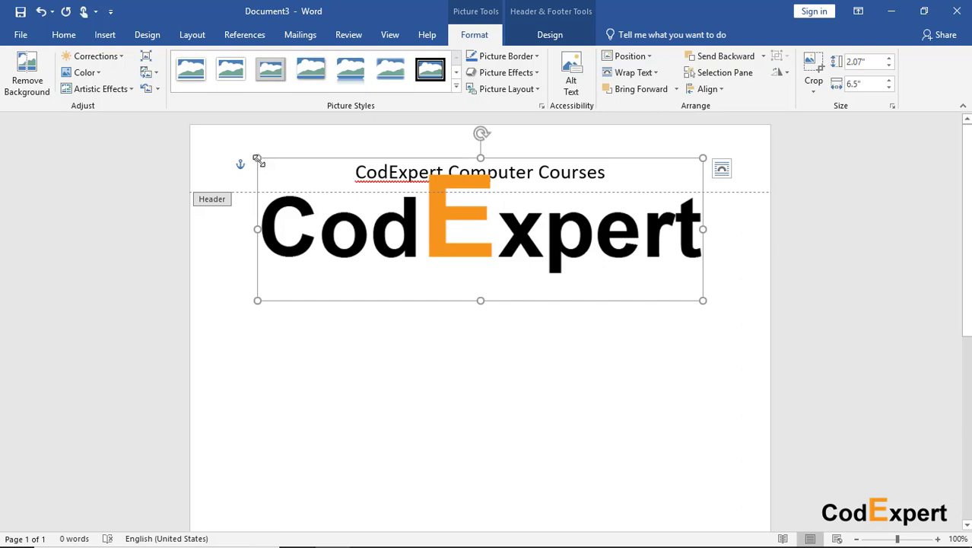
pyautogui.moveTo(256, 158); pyautogui.dragTo(575, 271)
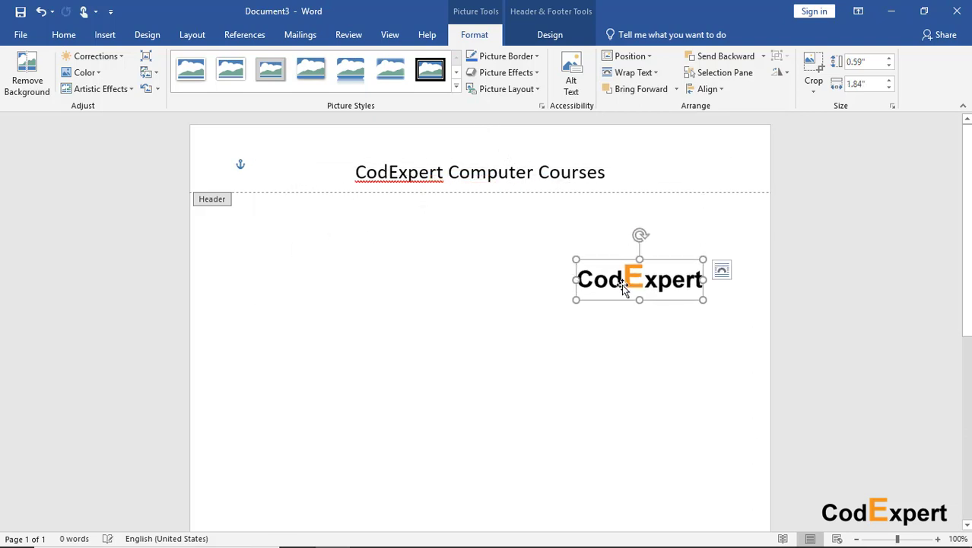
pyautogui.moveTo(625, 289); pyautogui.dragTo(294, 182)
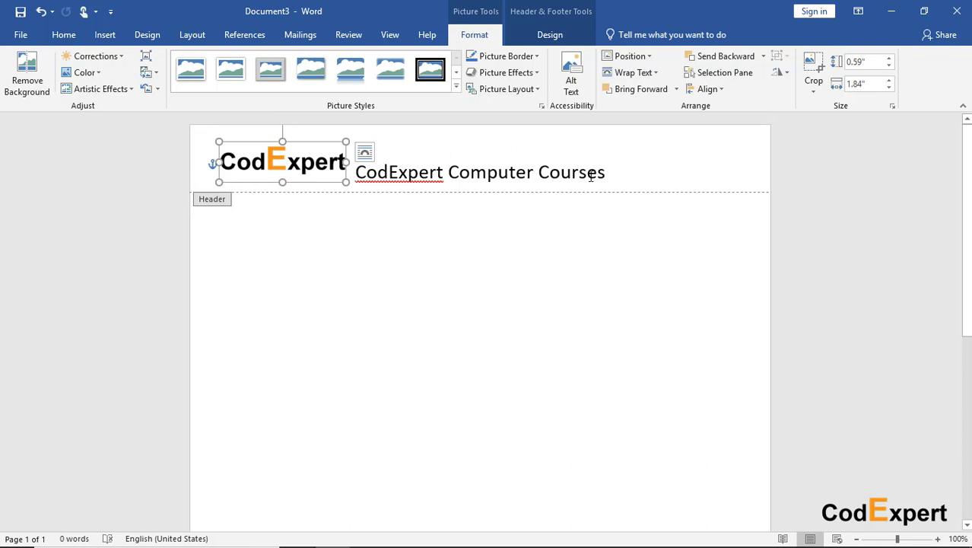
# Change the header title "CodExpert Computer Courses" to UPPERCASE.
pyautogui.moveTo(608, 172); pyautogui.dragTo(370, 173)
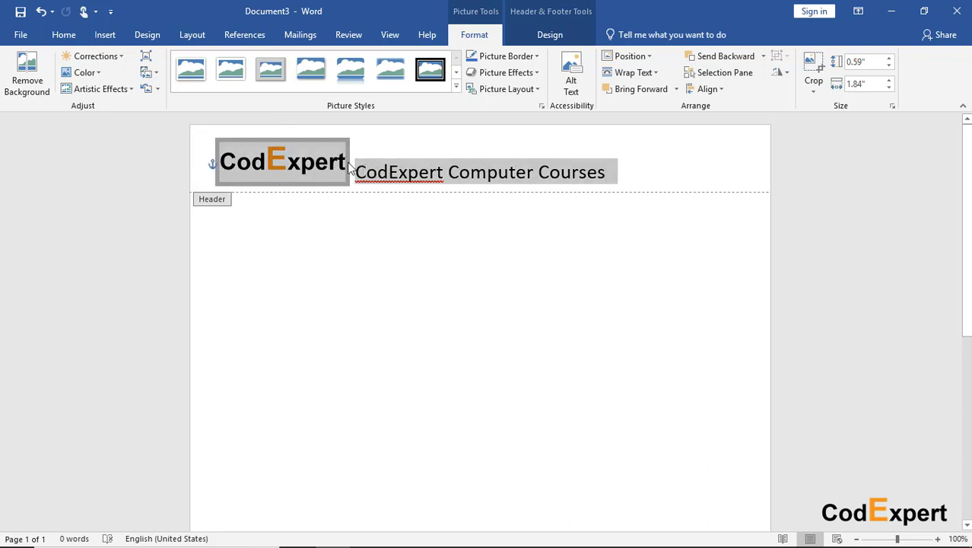
pyautogui.click(63, 34)
pyautogui.click(268, 67)
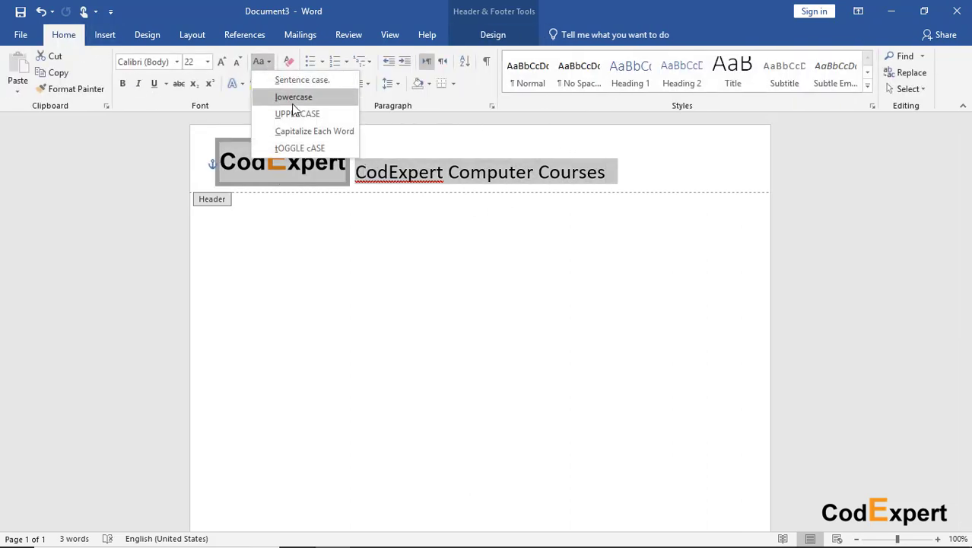
pyautogui.click(296, 114)
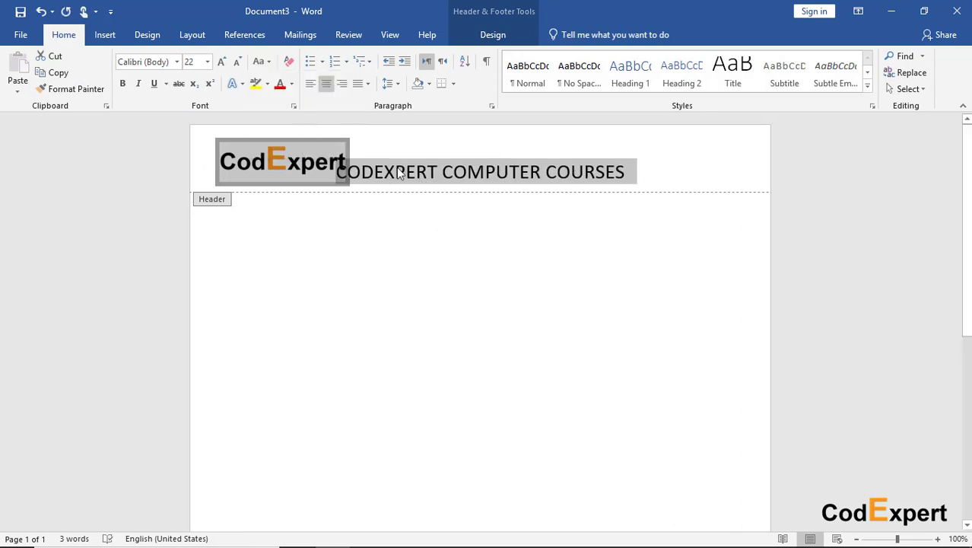
# Shift the header title clear of the logo with leading spaces and add an empty line below it.
pyautogui.click(442, 172)
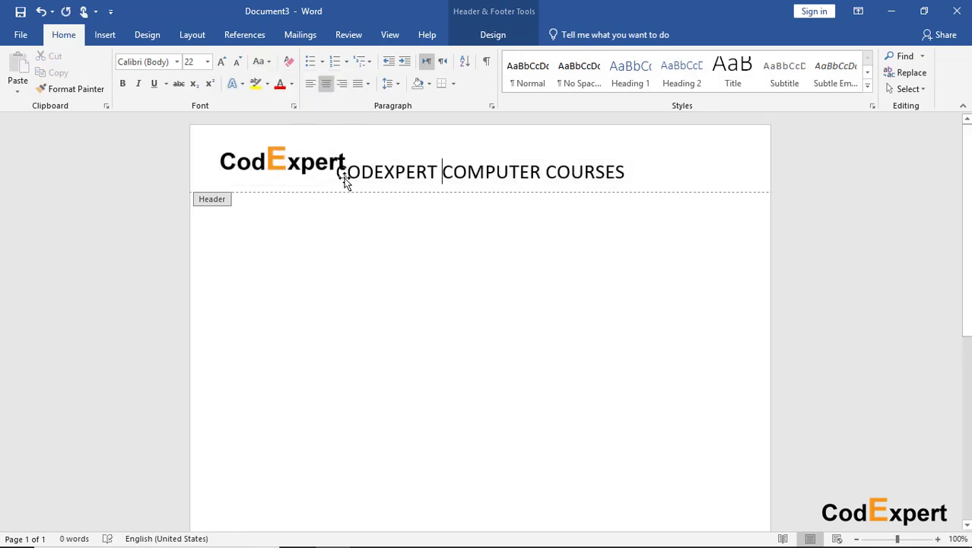
pyautogui.click(340, 177)
pyautogui.click(356, 174)
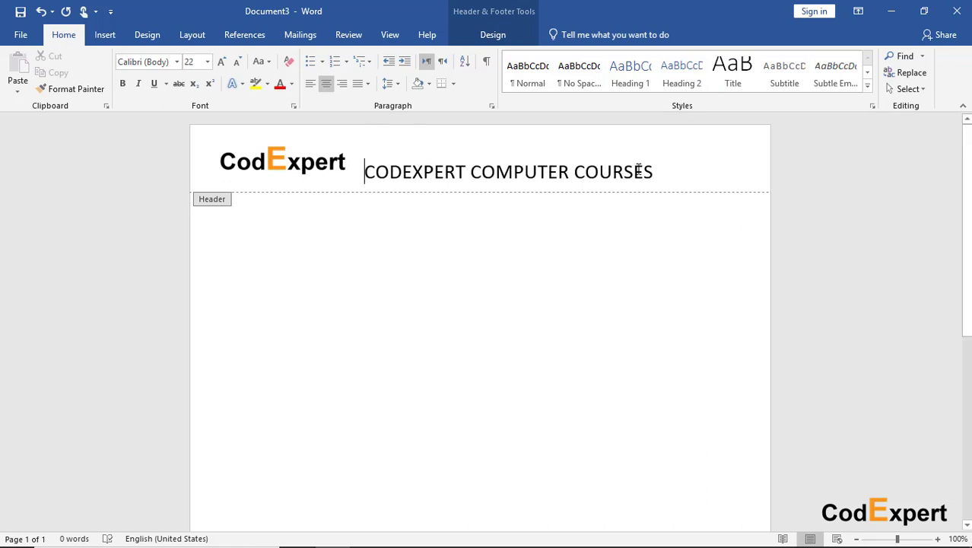
pyautogui.click(658, 170)
pyautogui.press('Return')
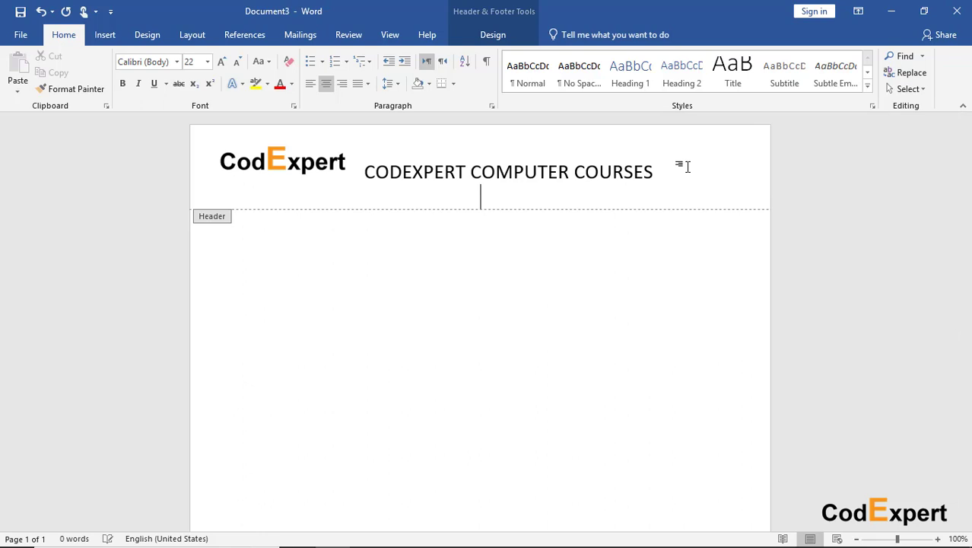
# Draw a straight line about 8.43" wide across the page below the header title and make its outline black.
pyautogui.click(105, 37)
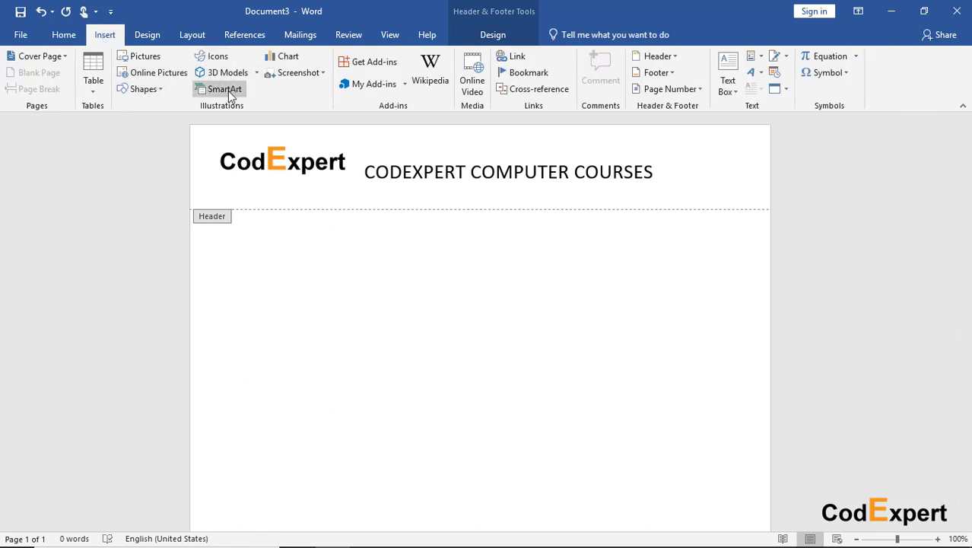
pyautogui.click(158, 89)
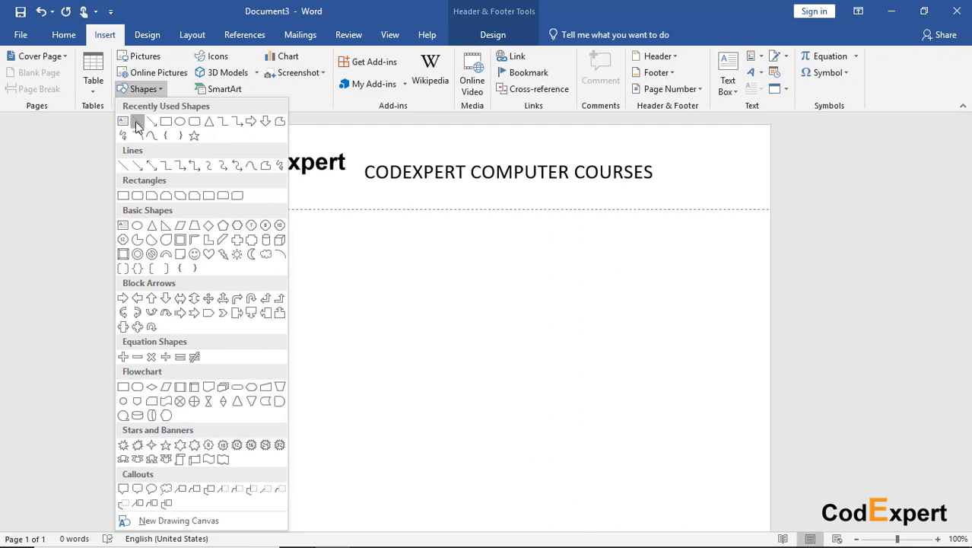
pyautogui.click(137, 122)
pyautogui.moveTo(191, 202)
pyautogui.mouseDown()
pyautogui.moveTo(577, 215)
pyautogui.moveTo(798, 206)
pyautogui.moveTo(768, 198)
pyautogui.mouseUp()
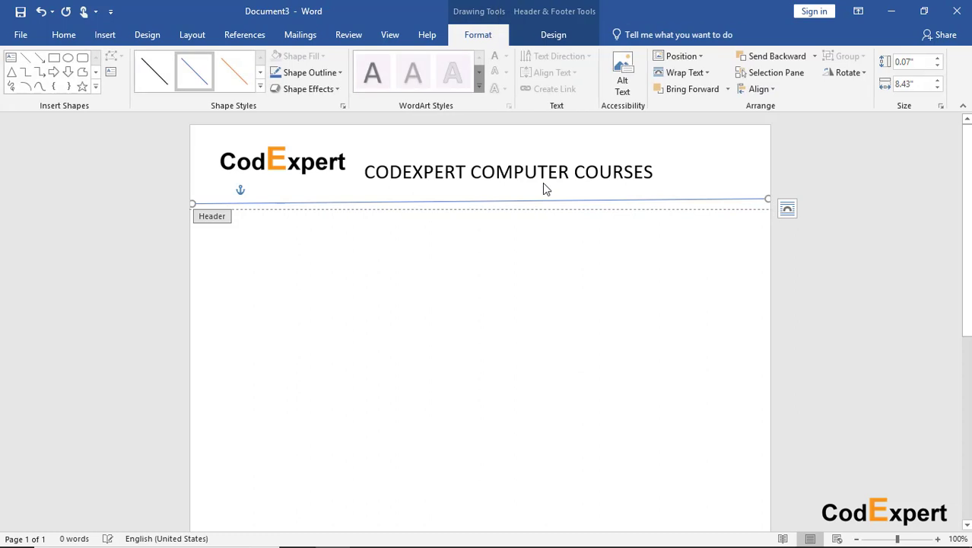
pyautogui.click(289, 73)
pyautogui.click(291, 106)
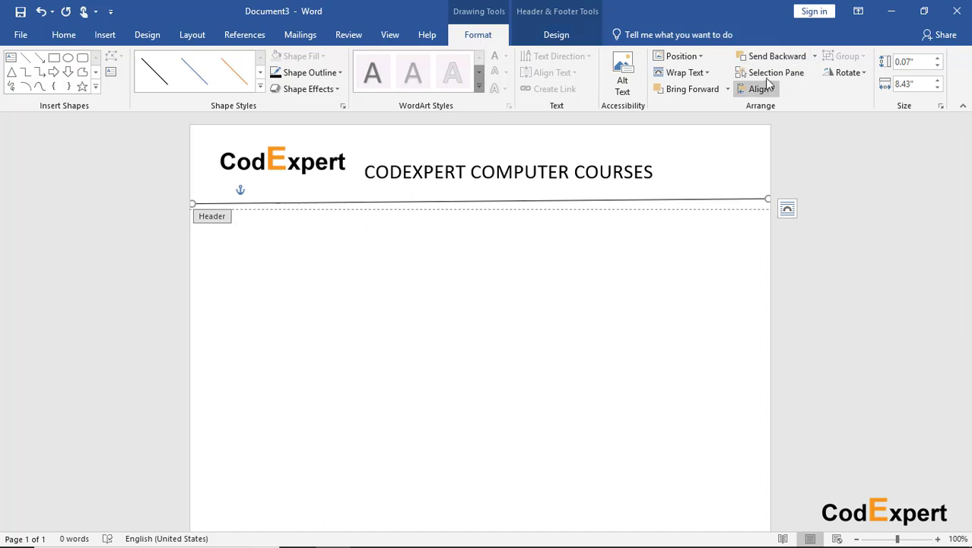
# Apply Align Center to the header line and leave header editing.
pyautogui.click(754, 89)
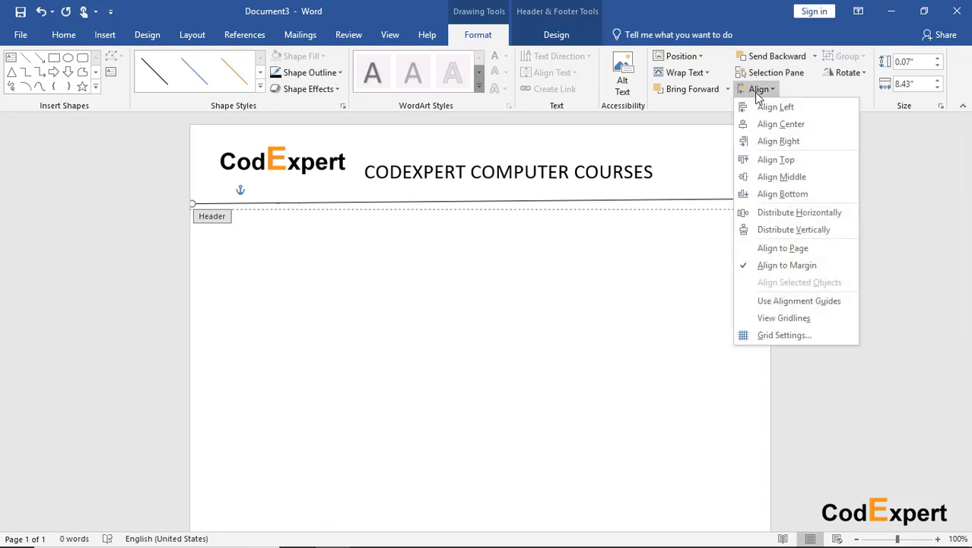
pyautogui.click(781, 131)
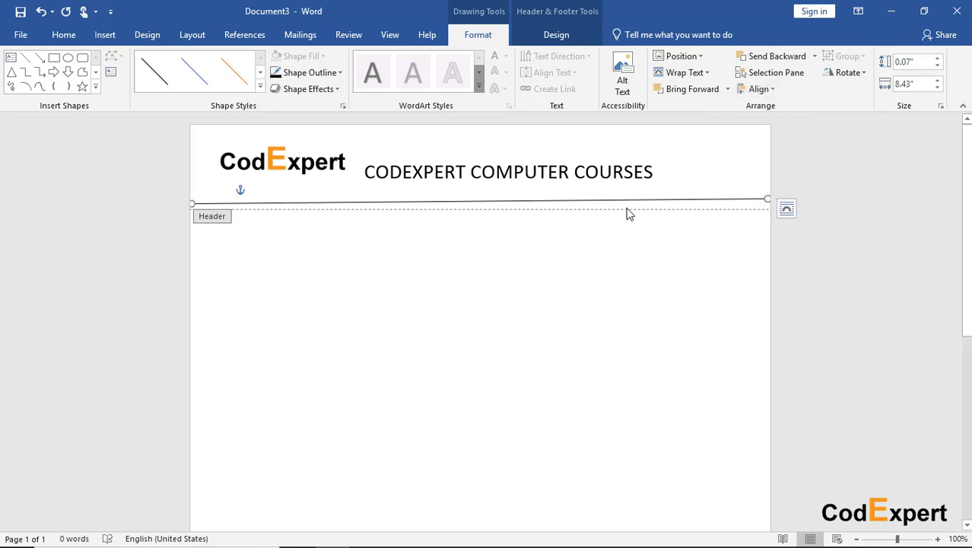
pyautogui.click(697, 167)
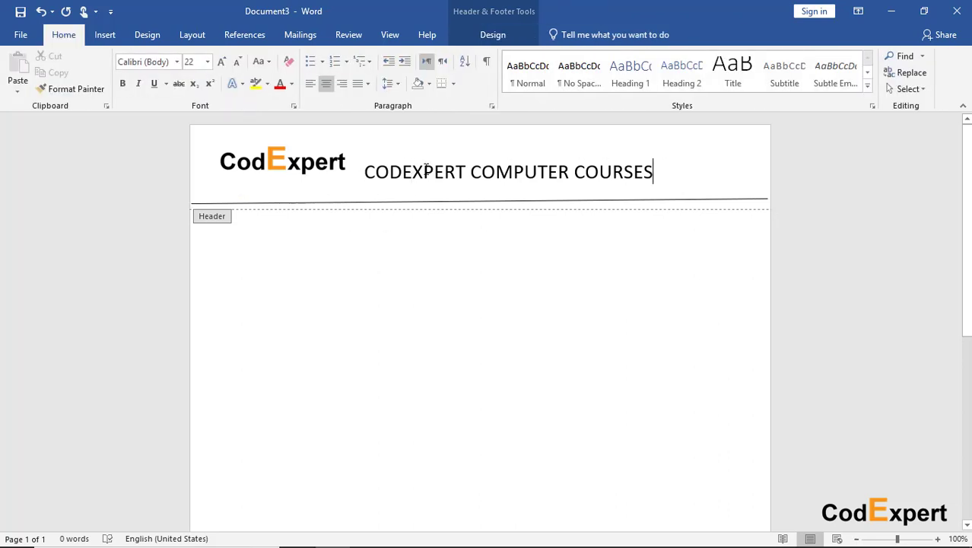
pyautogui.click(495, 34)
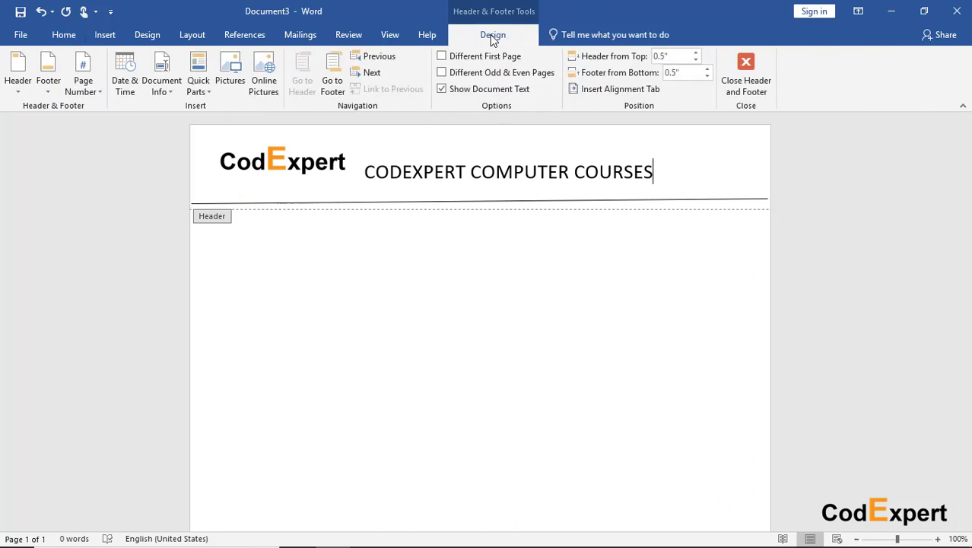
pyautogui.click(746, 84)
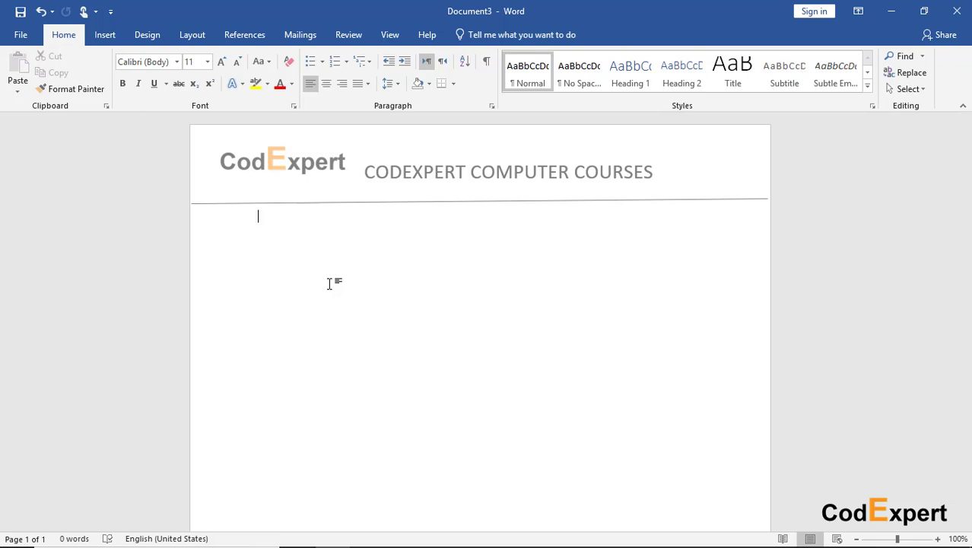
# Insert the built-in Filigree footer, leave footer editing and check the footer at the end of the page.
pyautogui.scroll(-5, 333, 270)
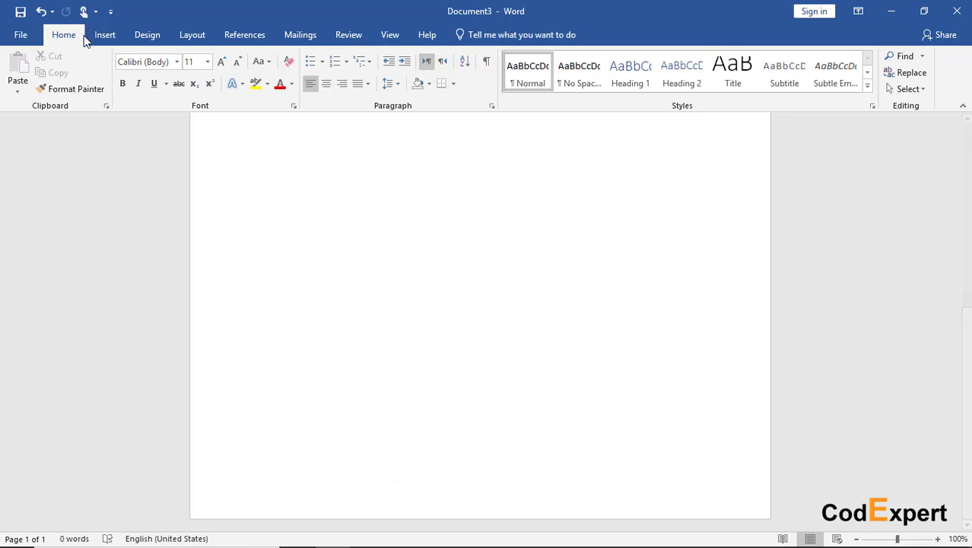
pyautogui.click(104, 35)
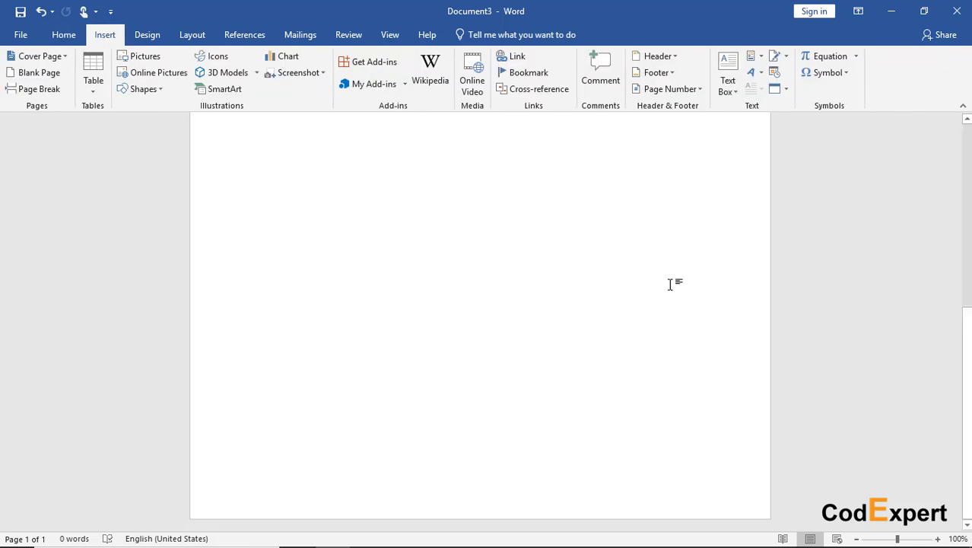
pyautogui.click(654, 72)
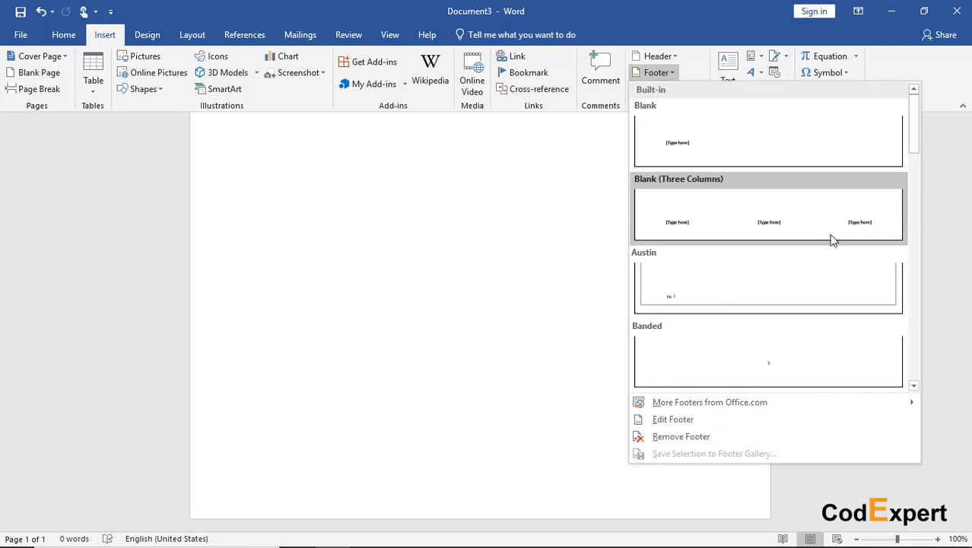
pyautogui.scroll(-6, 846, 226)
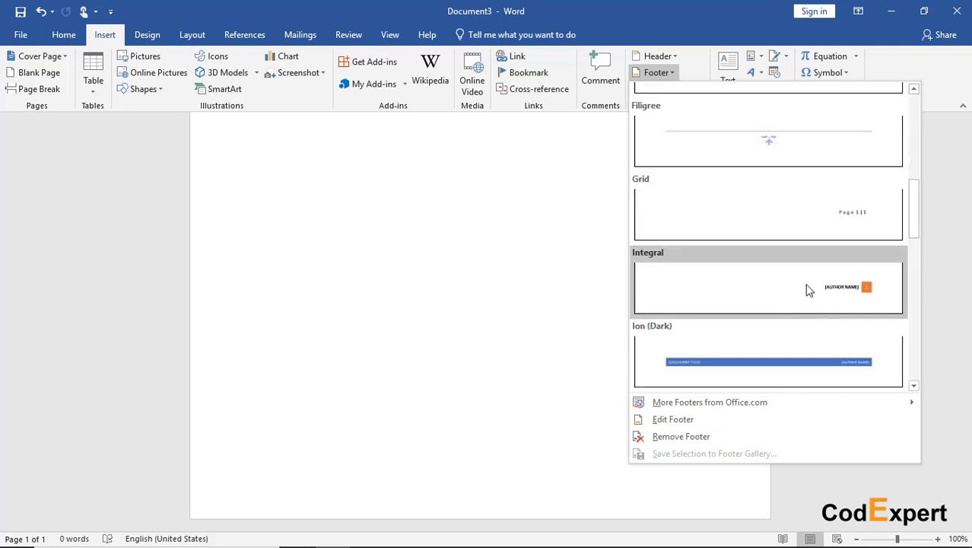
pyautogui.click(768, 145)
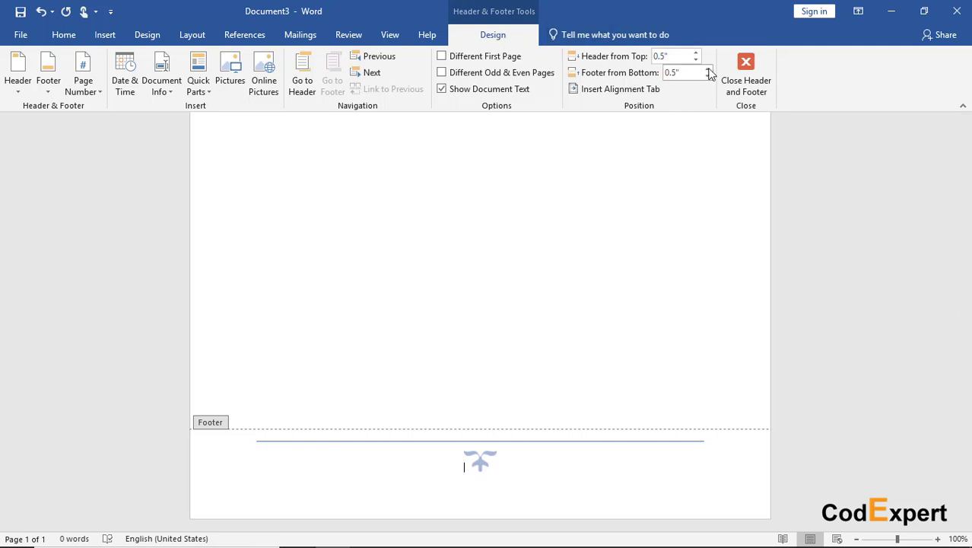
pyautogui.click(745, 82)
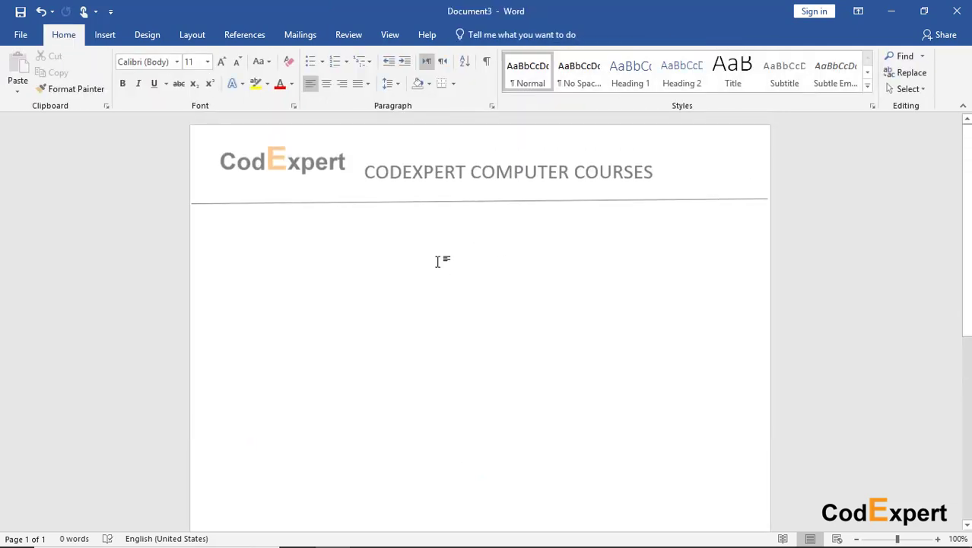
pyautogui.scroll(-8, 552, 226)
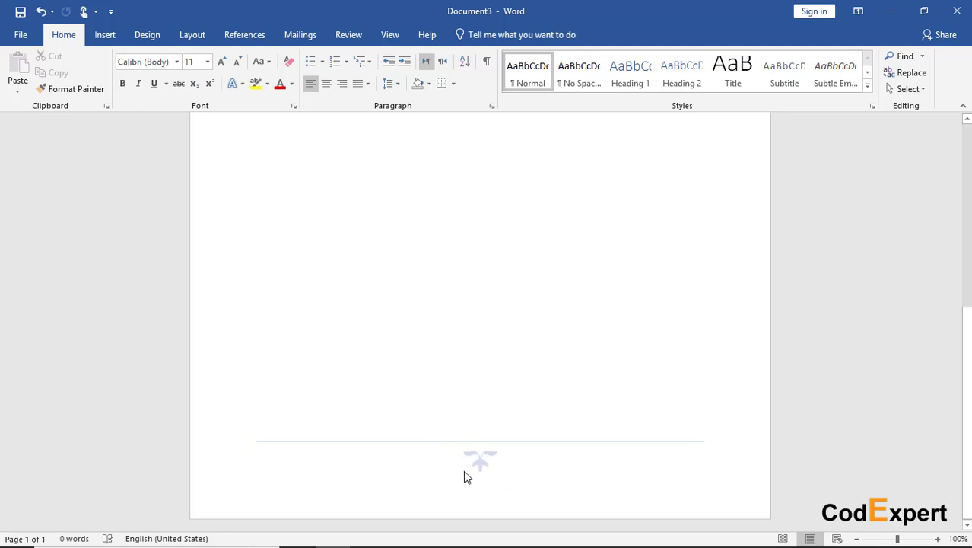
# Remove the built-in Filigree footer from the document.
pyautogui.click(104, 35)
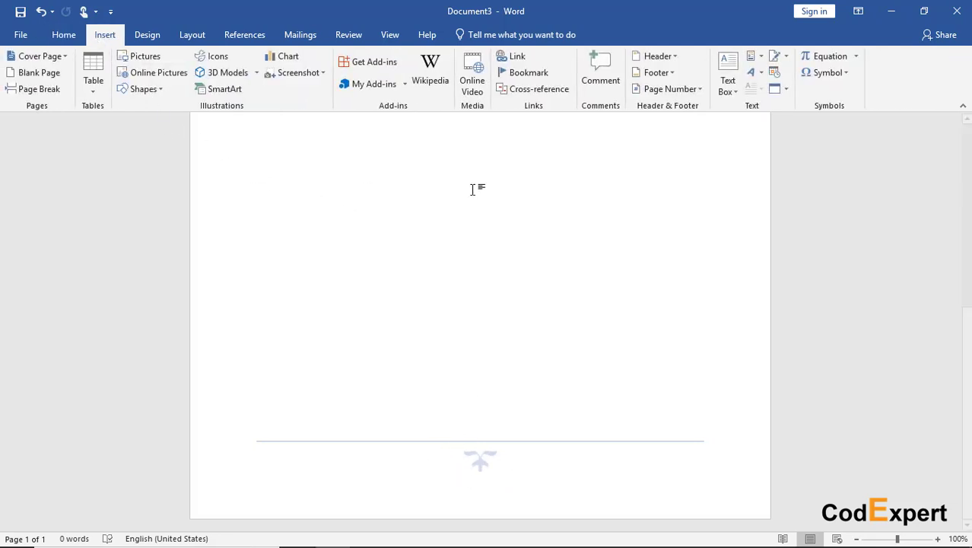
pyautogui.click(657, 74)
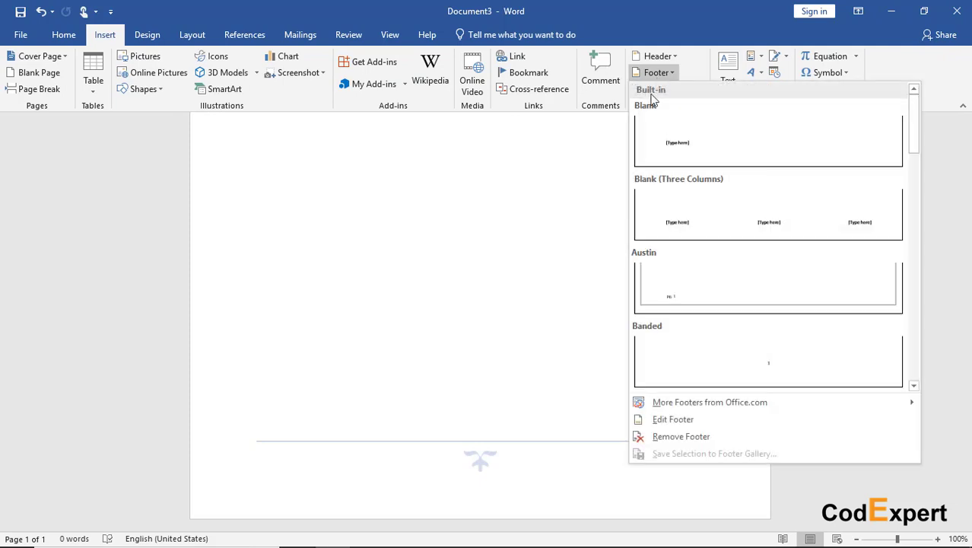
pyautogui.click(661, 437)
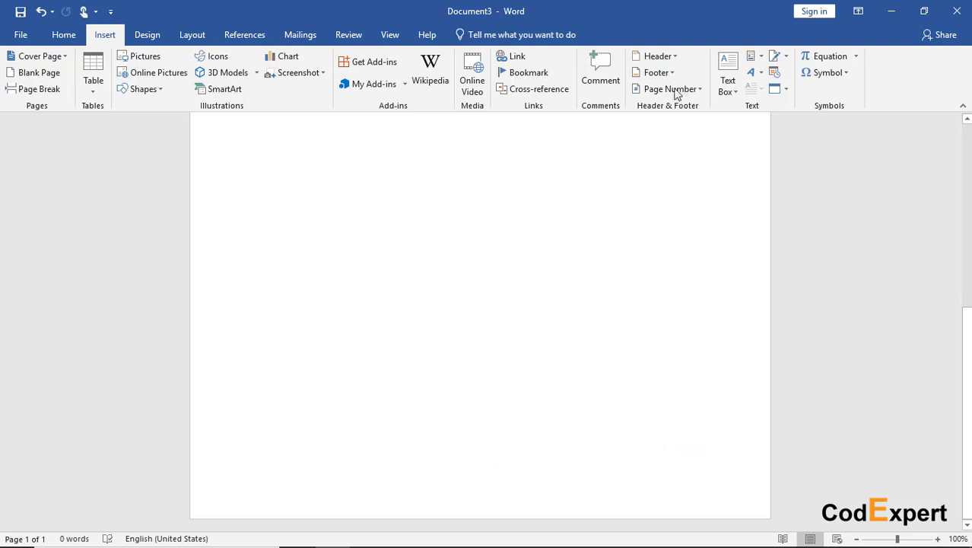
# Open the empty footer for editing and enter "Writer:" followed by the writer's full name.
pyautogui.click(655, 74)
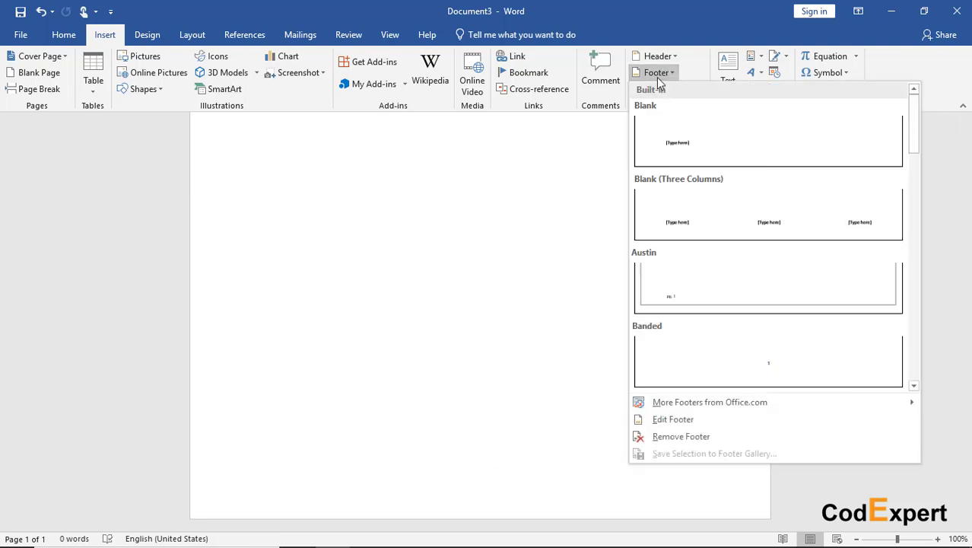
pyautogui.click(667, 419)
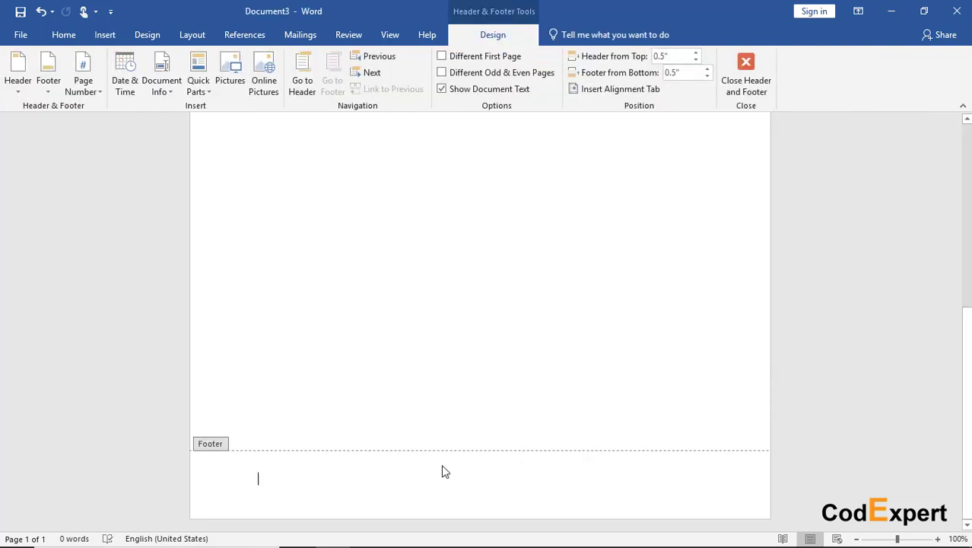
pyautogui.write('wri')
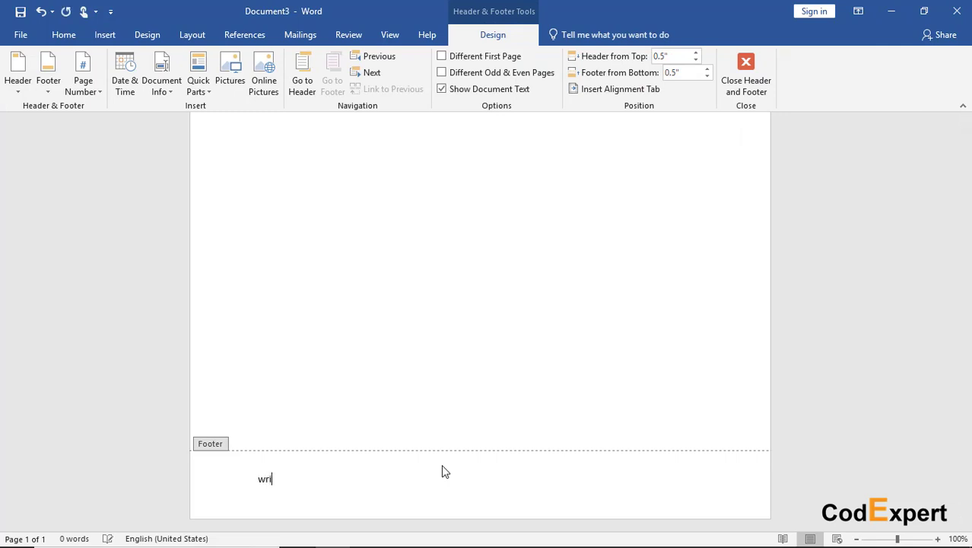
pyautogui.write('ter: Inam Ull')
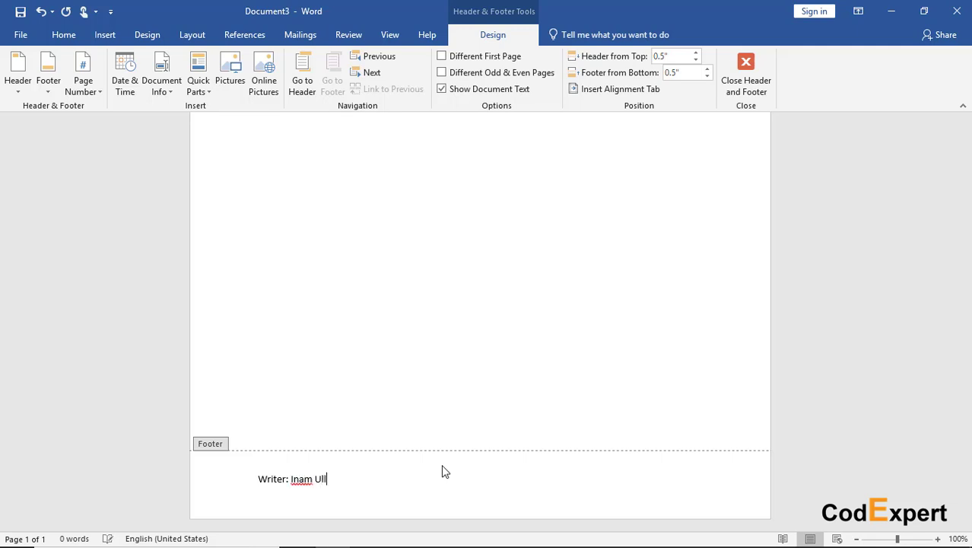
pyautogui.write('ah')
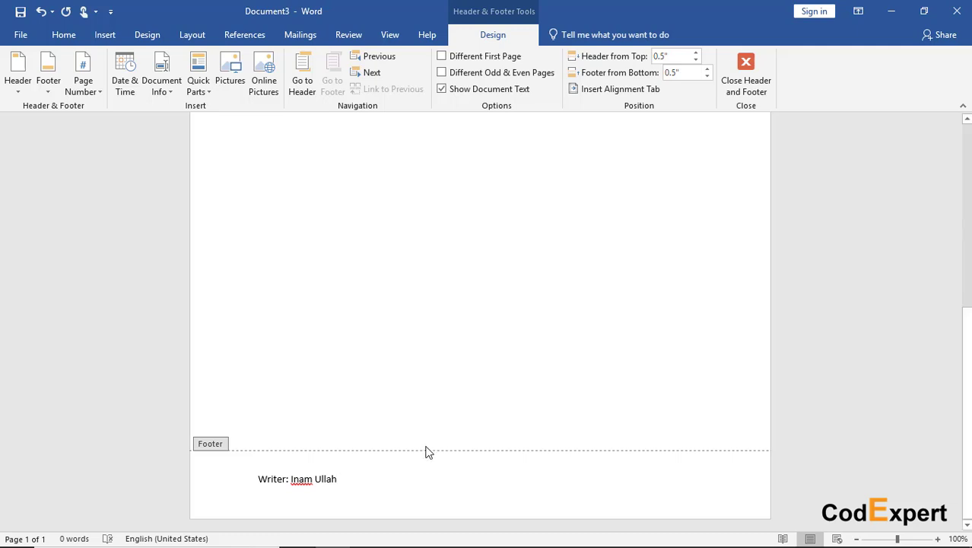
# Center the writer line in the footer, color its text red and leave footer editing.
pyautogui.moveTo(349, 483); pyautogui.dragTo(241, 471)
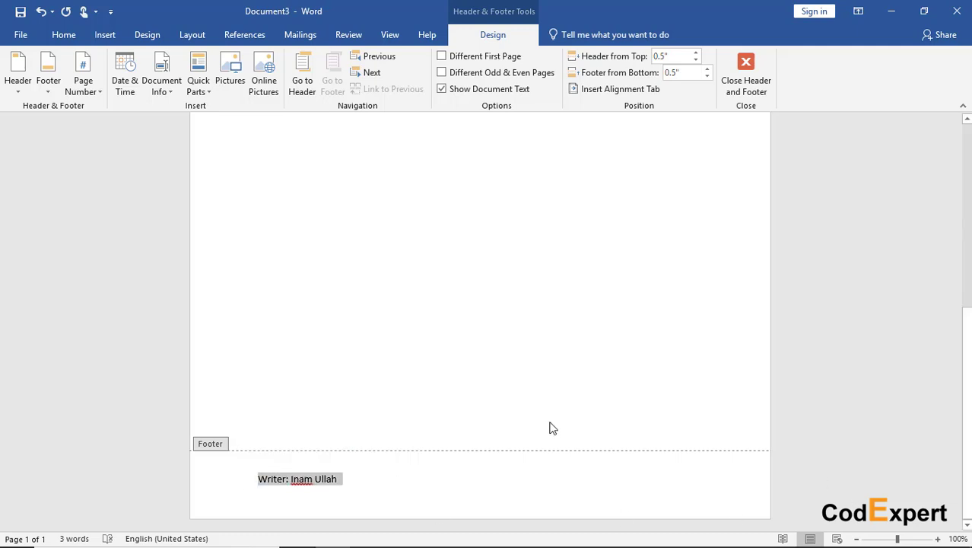
pyautogui.click(64, 34)
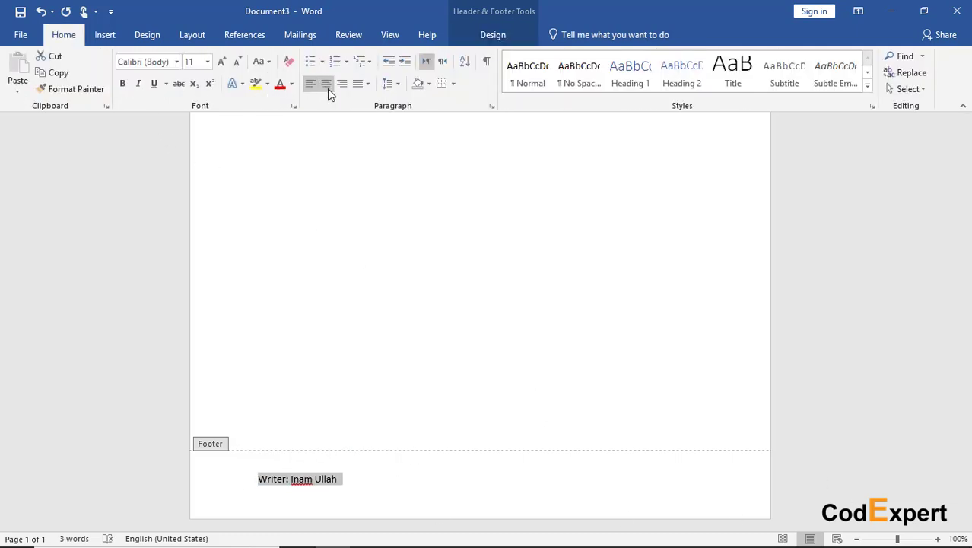
pyautogui.click(326, 85)
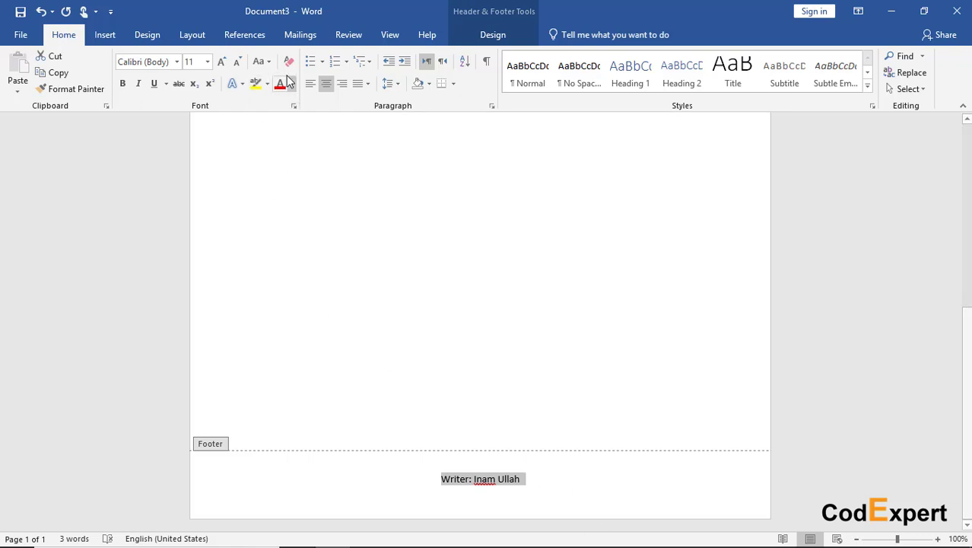
pyautogui.click(280, 85)
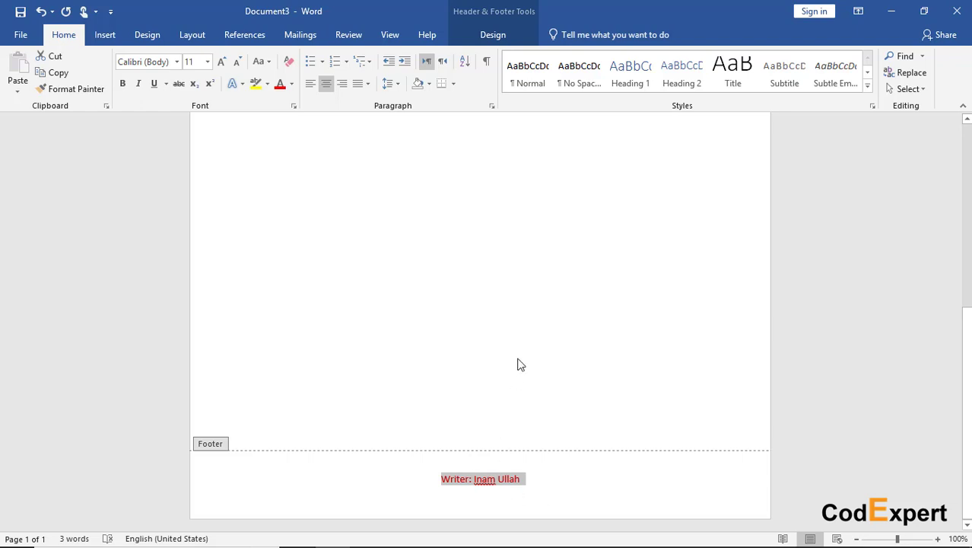
pyautogui.click(492, 36)
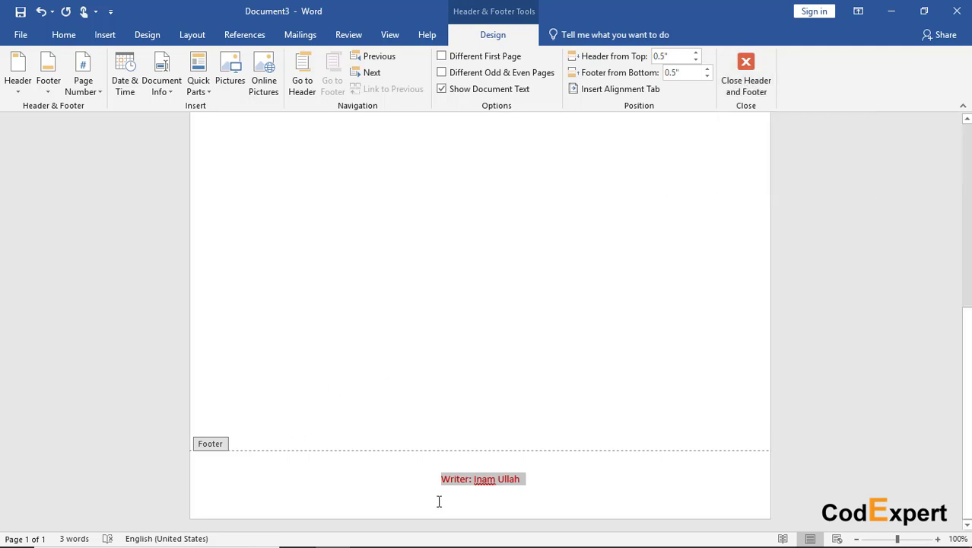
pyautogui.doubleClick(460, 231)
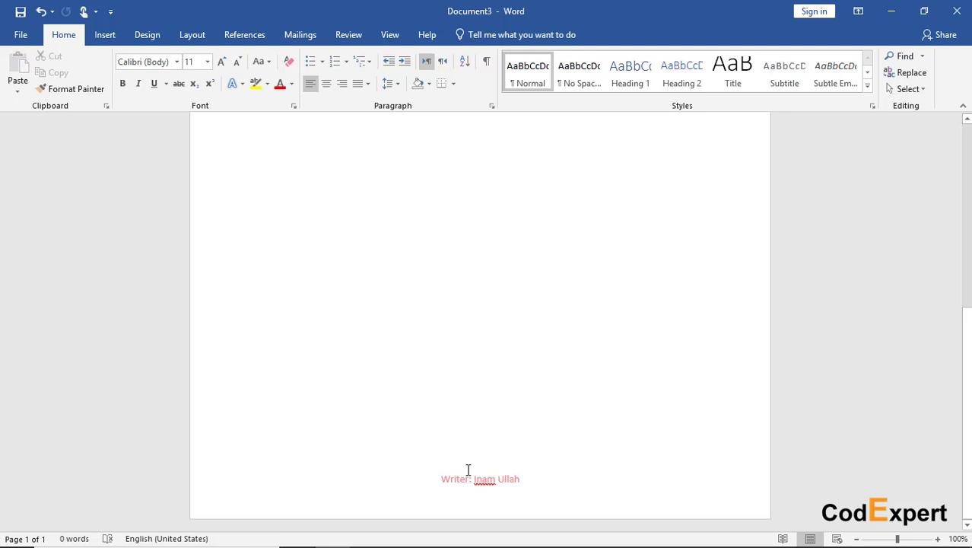
# Reopen and close the footer and the header for editing, and review both on the page.
pyautogui.click(105, 34)
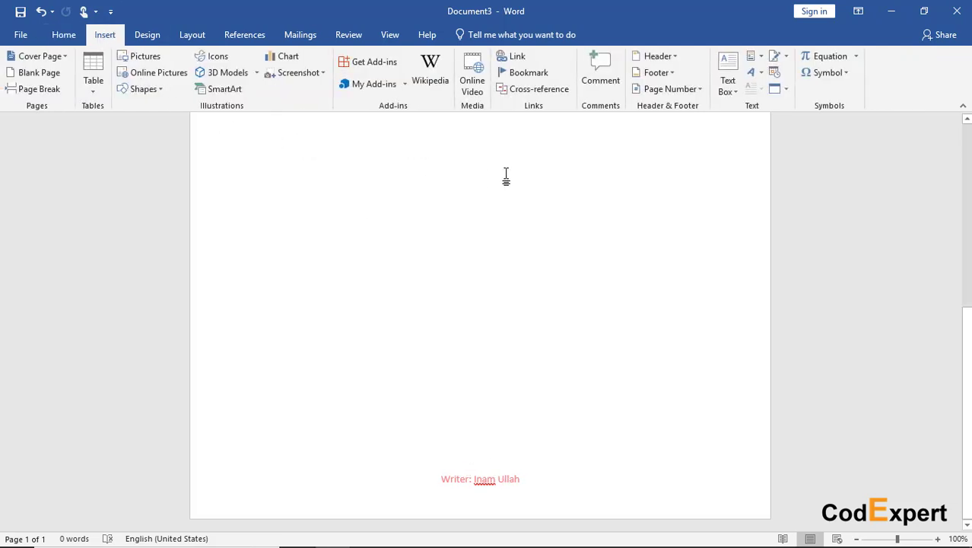
pyautogui.click(656, 72)
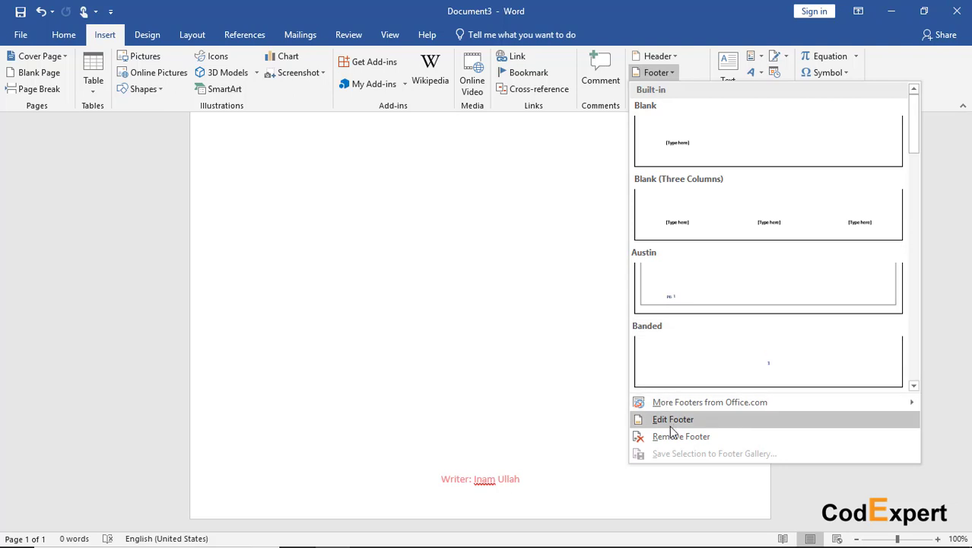
pyautogui.click(439, 203)
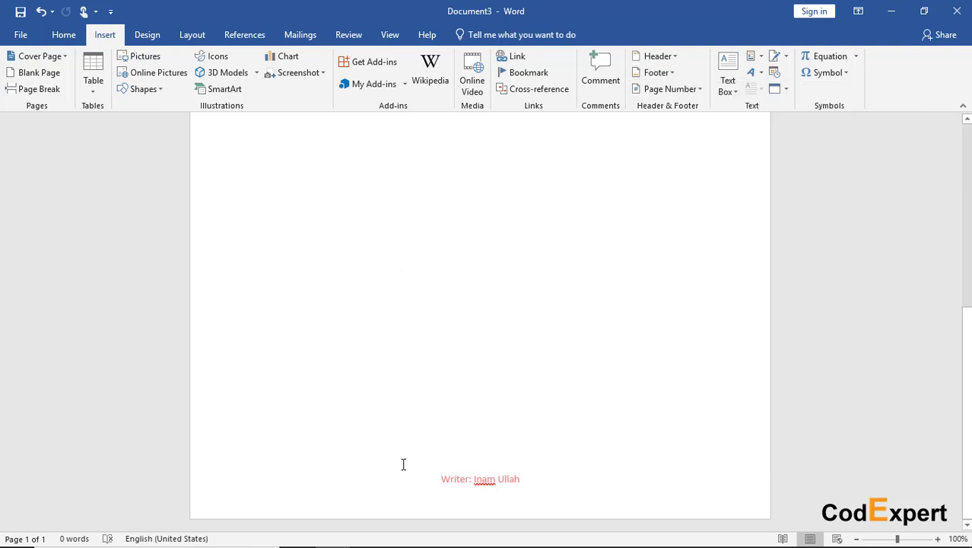
pyautogui.doubleClick(465, 491)
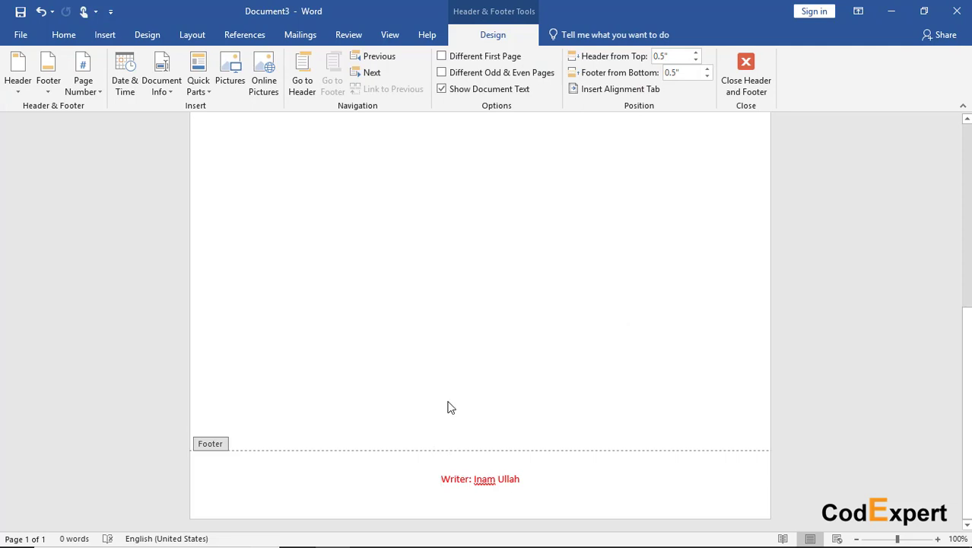
pyautogui.doubleClick(513, 230)
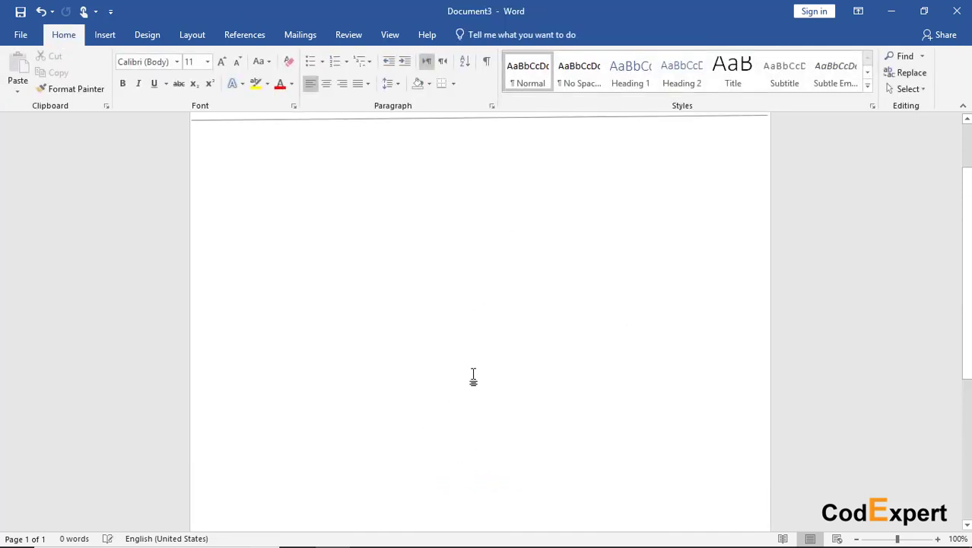
pyautogui.scroll(3, 473, 378)
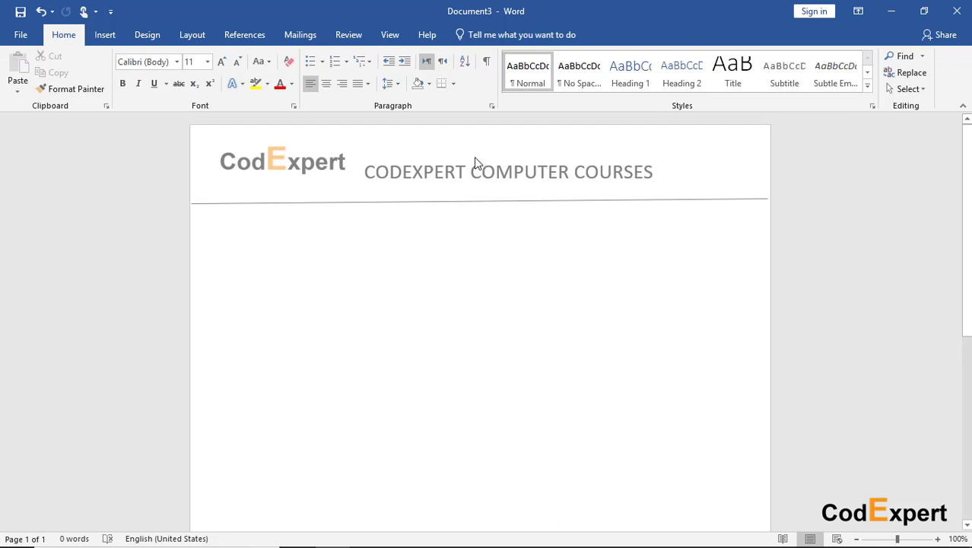
pyautogui.doubleClick(474, 157)
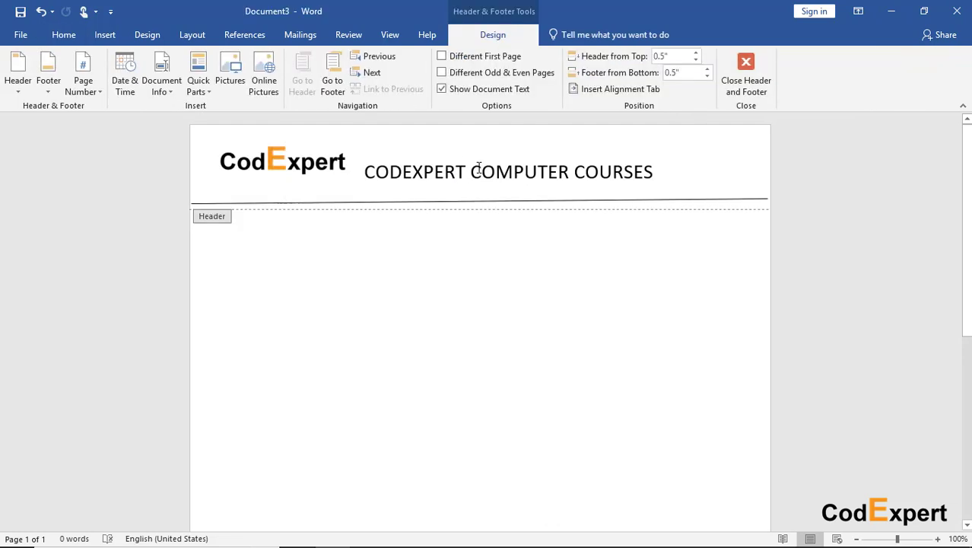
pyautogui.doubleClick(448, 322)
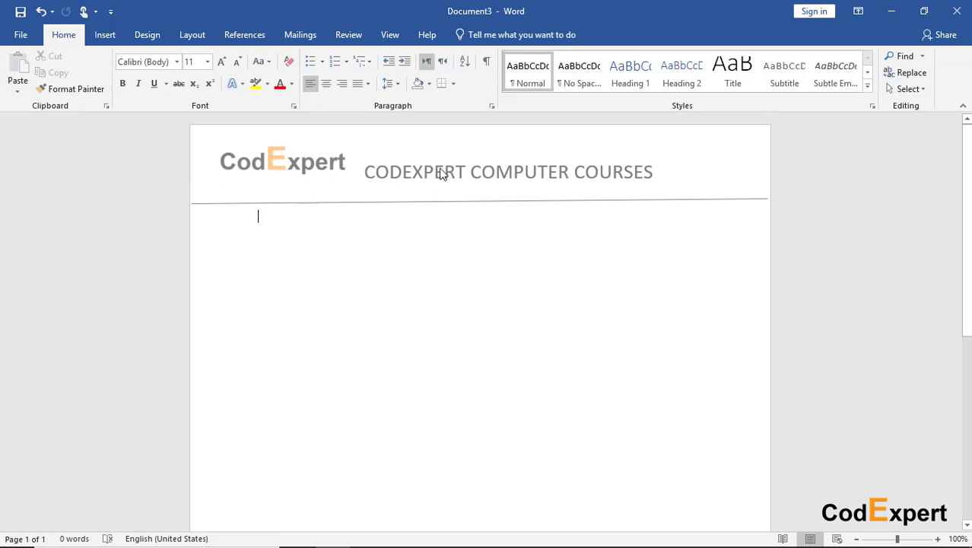
pyautogui.scroll(-5, 476, 297)
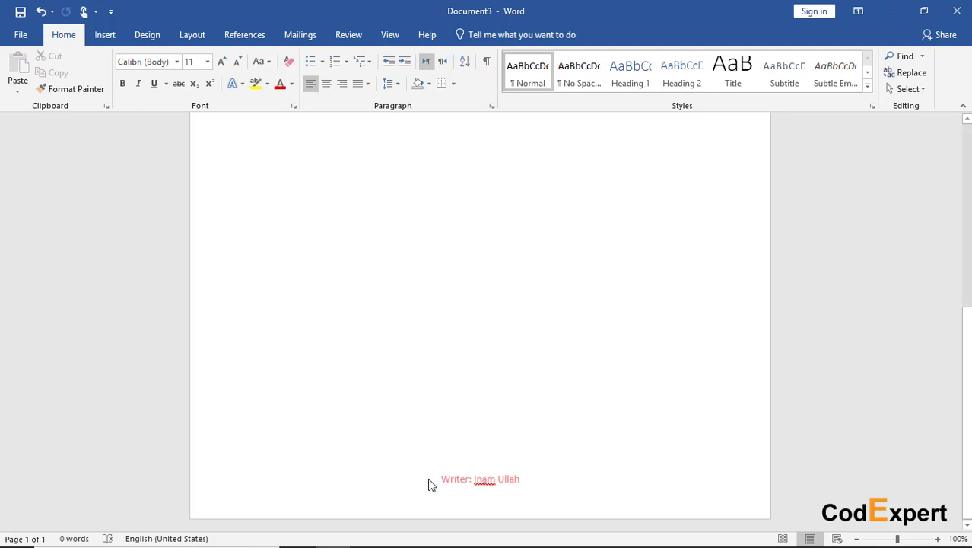
pyautogui.scroll(8, 532, 343)
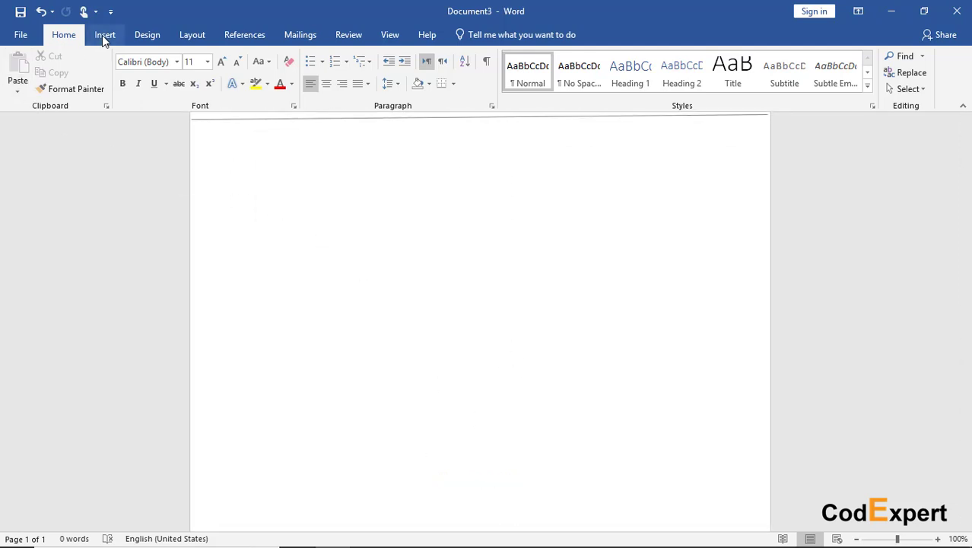
# Browse the page number placement options and look through the top-of-page number styles.
pyautogui.click(102, 35)
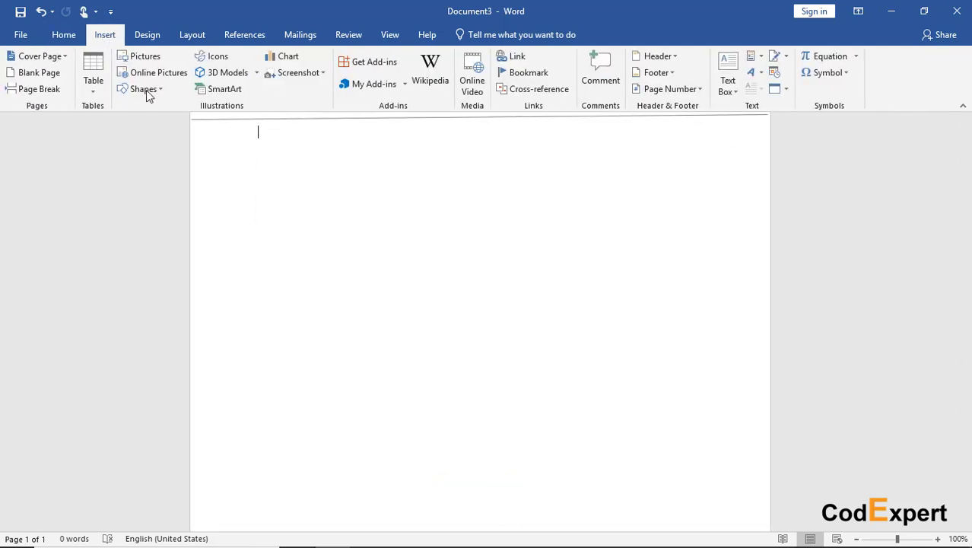
pyautogui.click(682, 92)
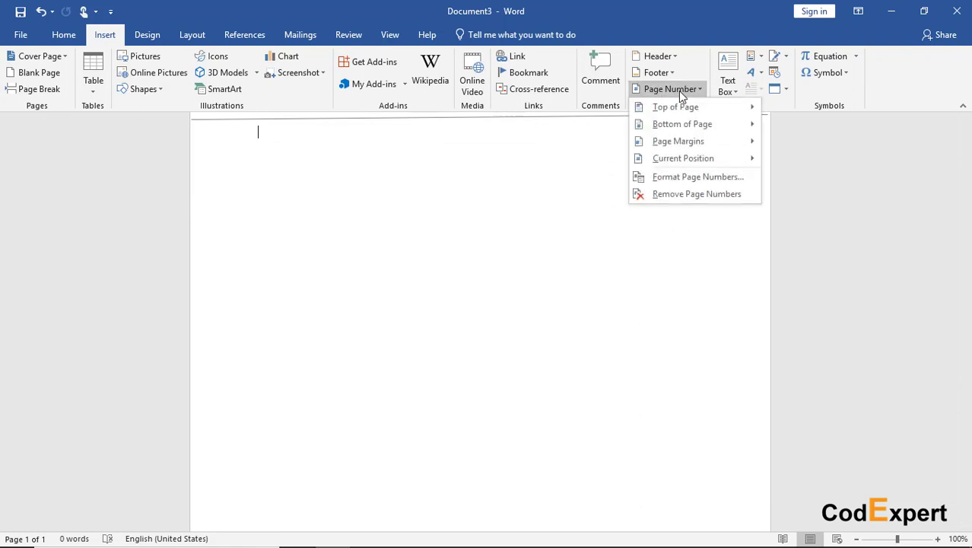
pyautogui.moveTo(644, 111)
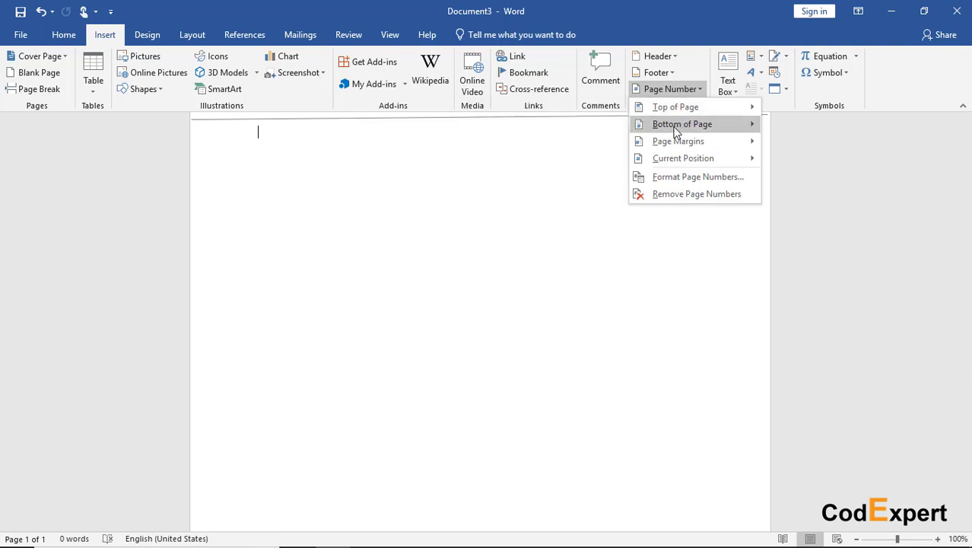
pyautogui.moveTo(666, 151)
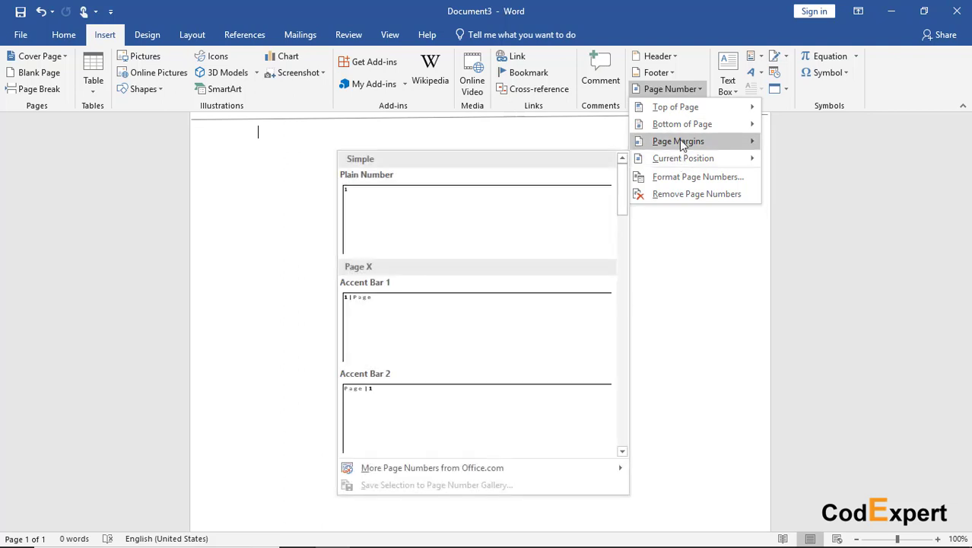
pyautogui.moveTo(687, 113)
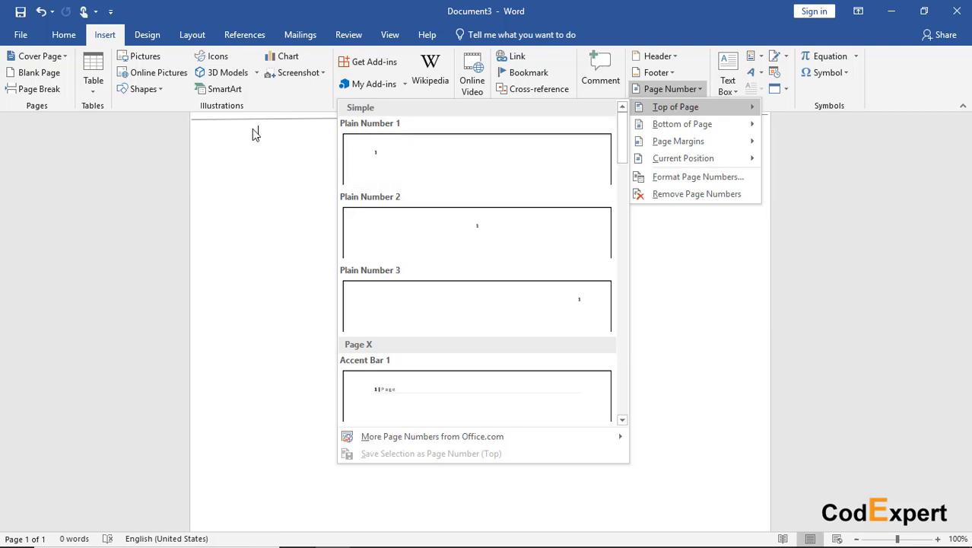
pyautogui.scroll(2, 254, 137)
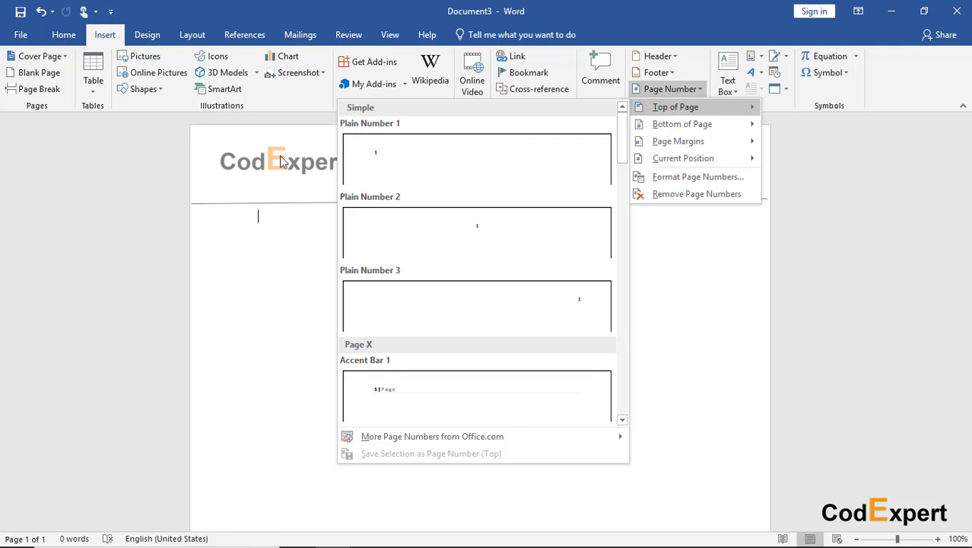
pyautogui.scroll(-6, 583, 254)
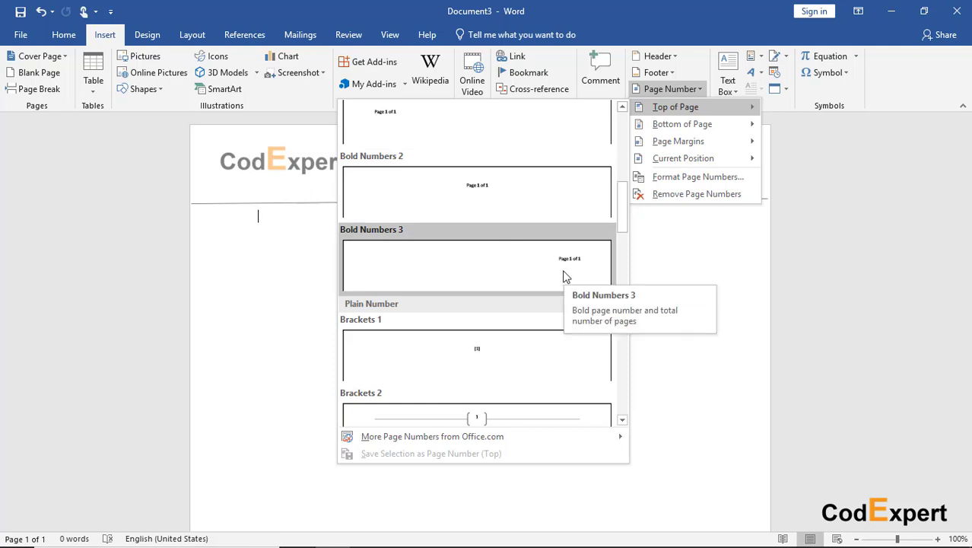
pyautogui.scroll(-9, 563, 273)
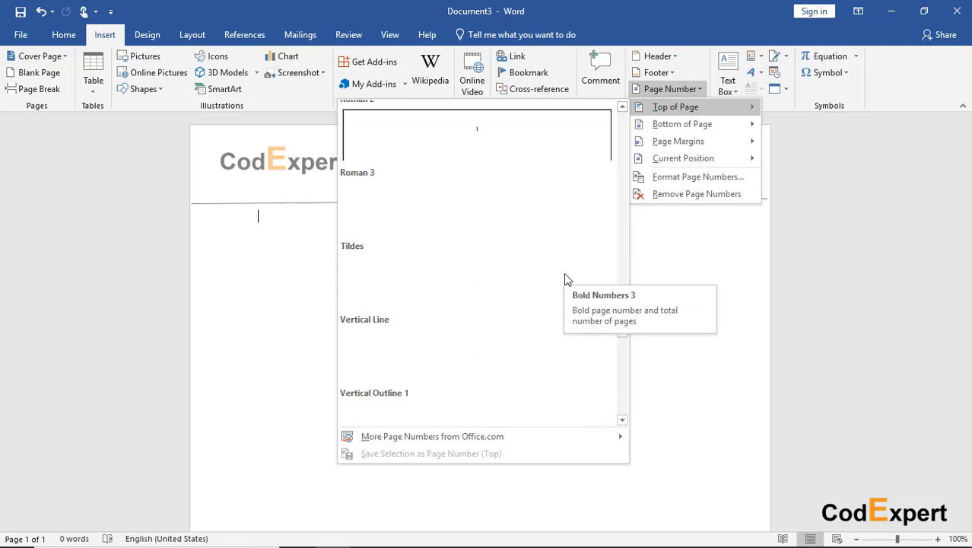
pyautogui.scroll(-5, 565, 278)
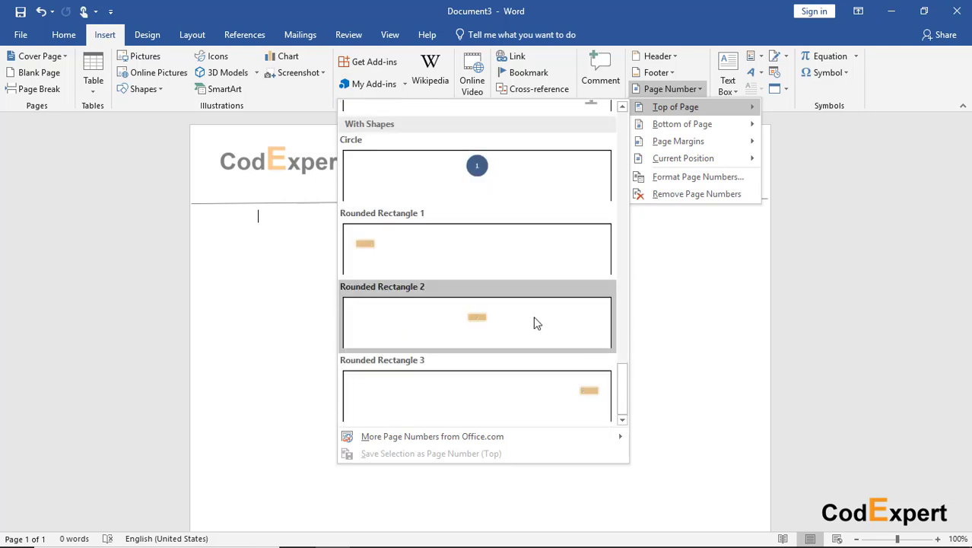
pyautogui.scroll(15, 516, 354)
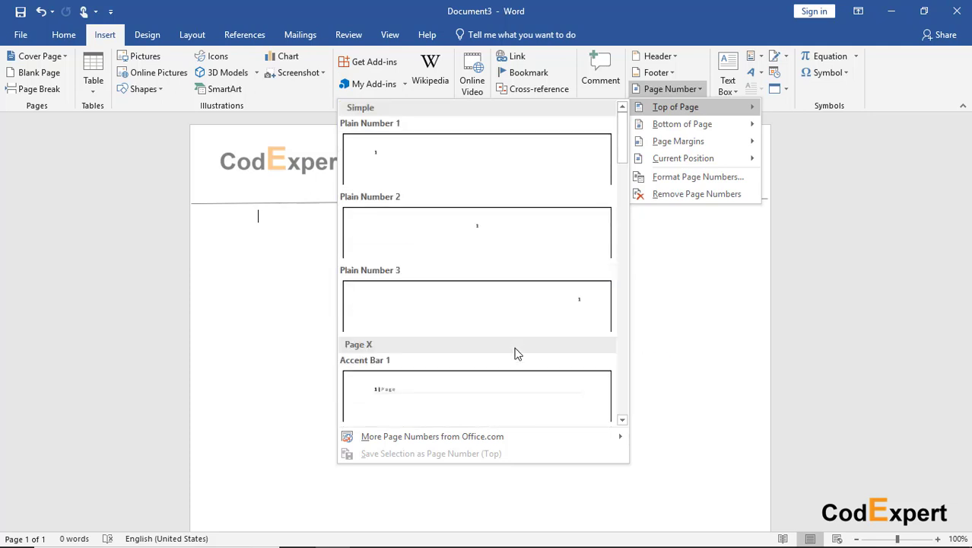
# Try the Accent Bar 1 page number style at the top of the page, leave header editing and undo the insertion.
pyautogui.scroll(-3, 517, 353)
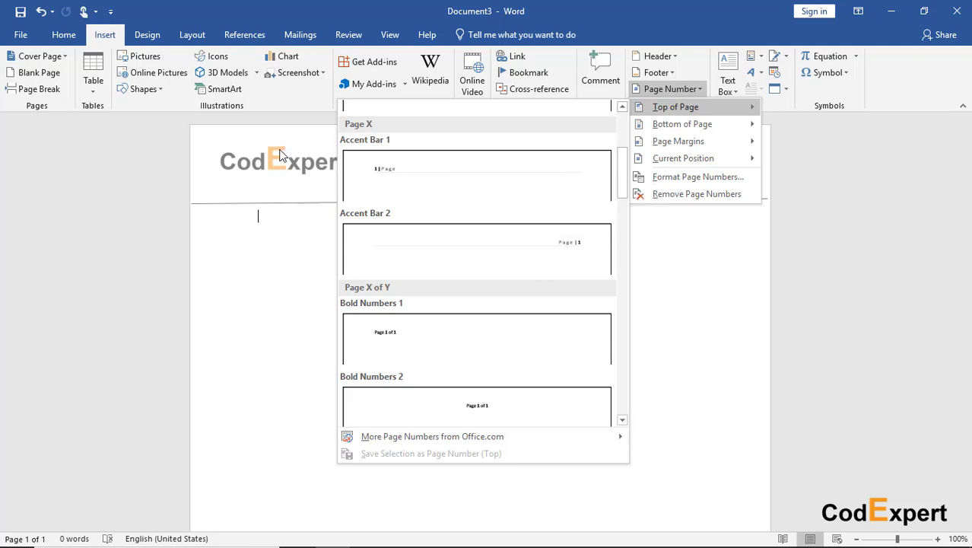
pyautogui.click(428, 181)
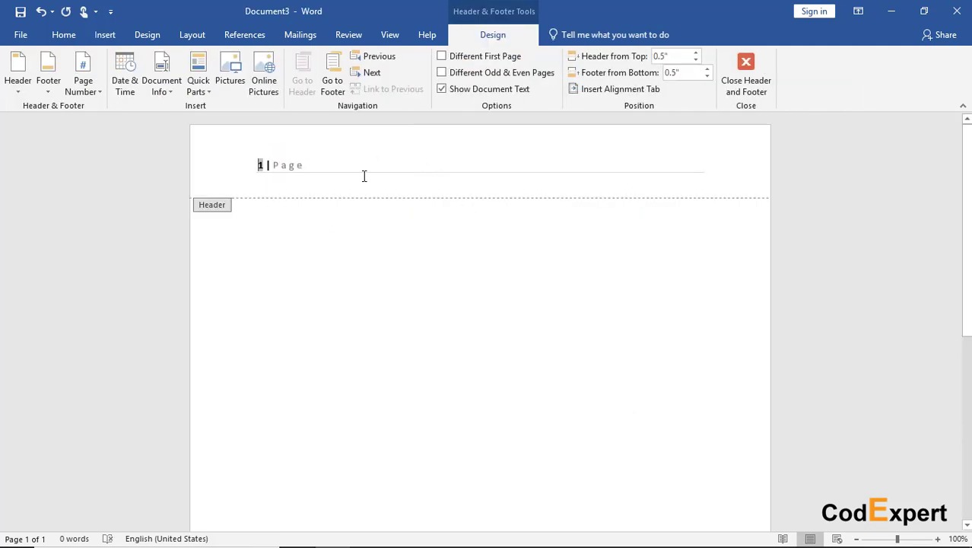
pyautogui.doubleClick(418, 389)
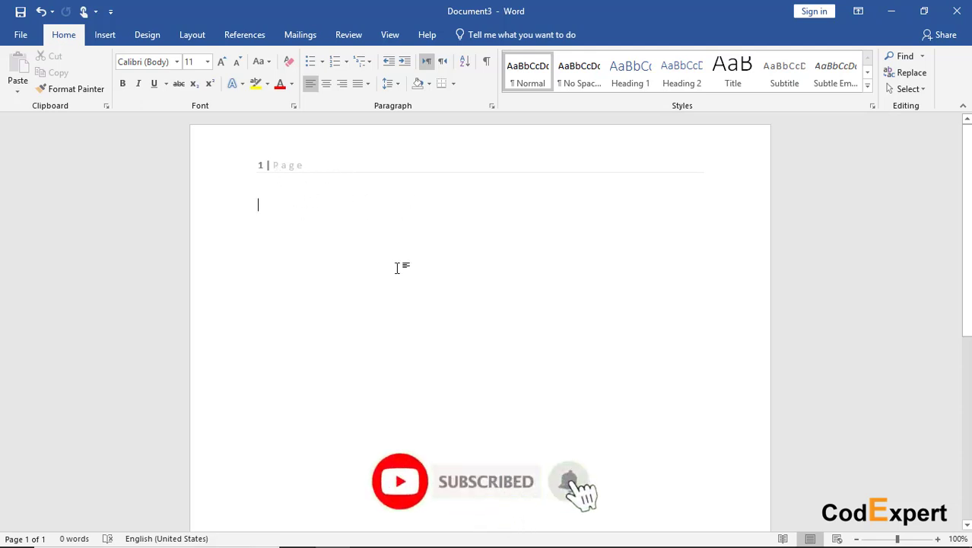
pyautogui.hotkey('ctrl', 'z')
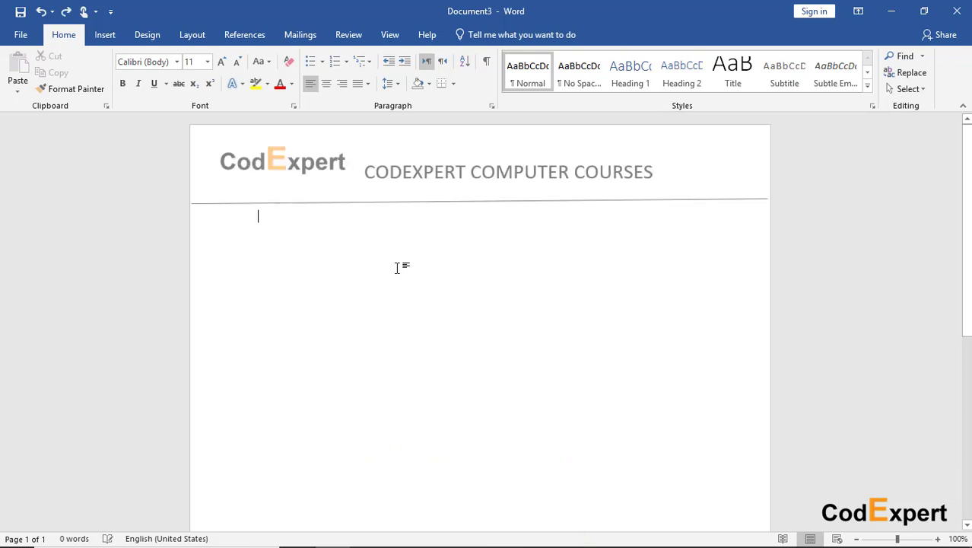
# Insert a page number at the bottom of the page using the Accent Bar 2 style.
pyautogui.click(105, 34)
pyautogui.click(669, 91)
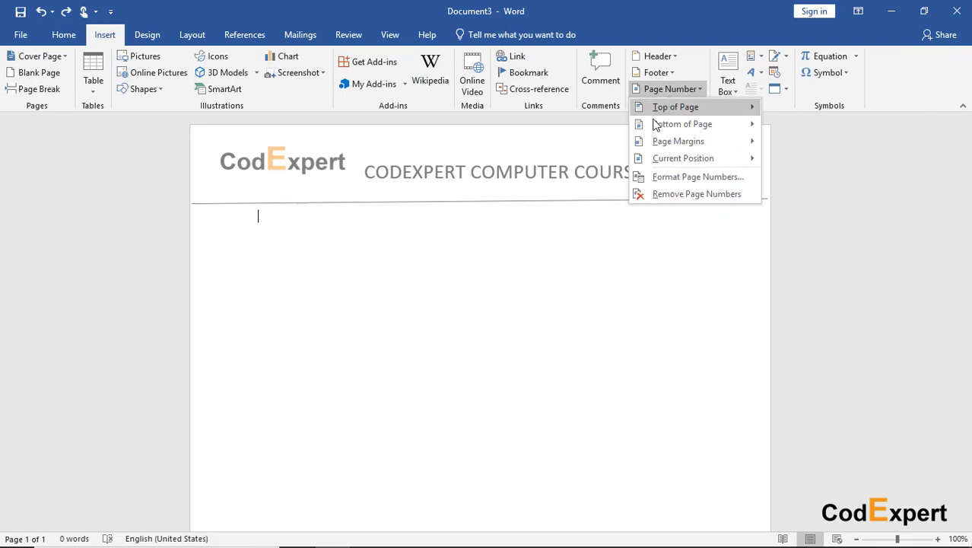
pyautogui.moveTo(655, 124)
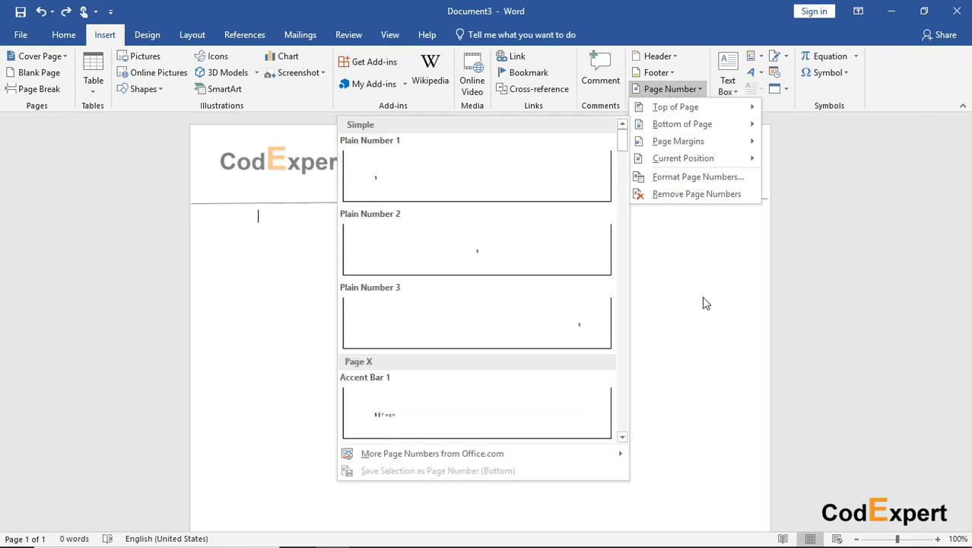
pyautogui.scroll(-5, 703, 301)
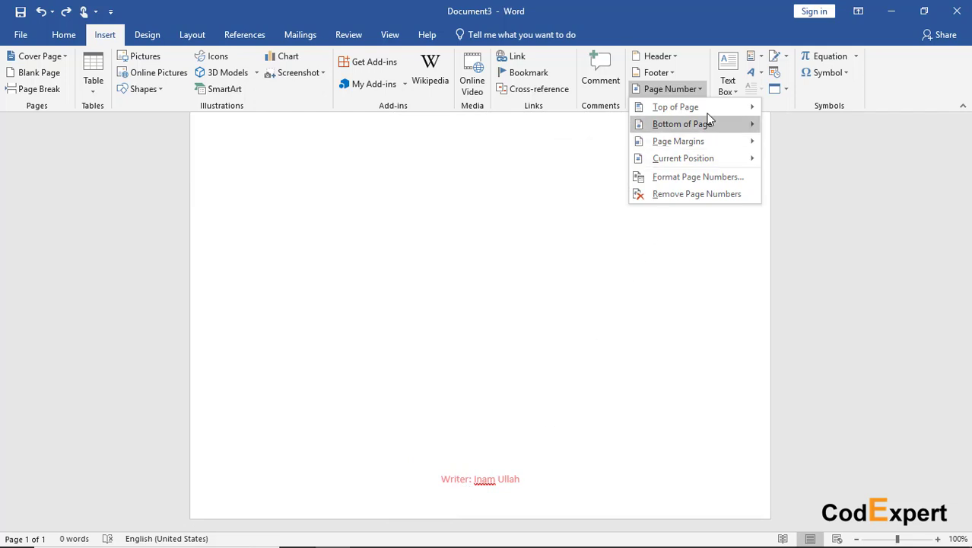
pyautogui.moveTo(706, 124)
pyautogui.scroll(-3, 494, 266)
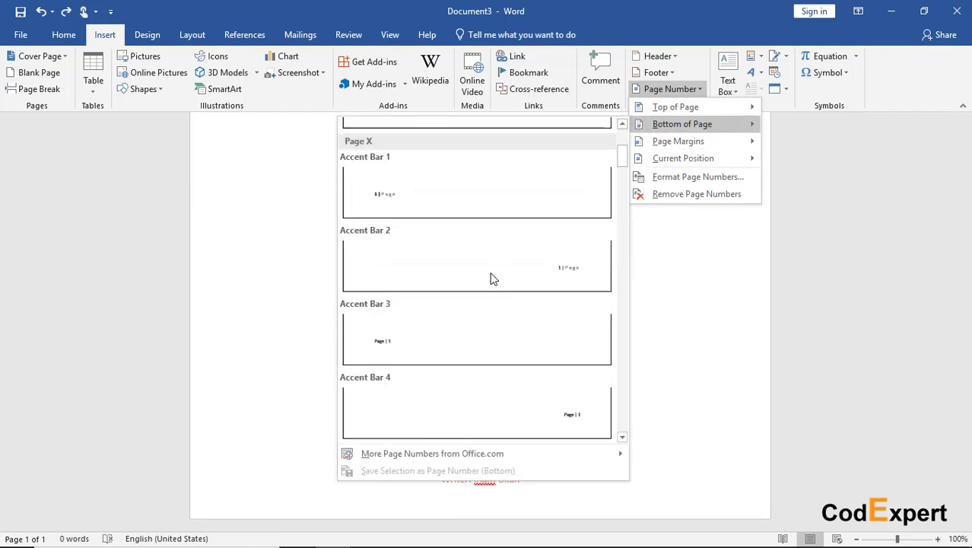
pyautogui.click(539, 272)
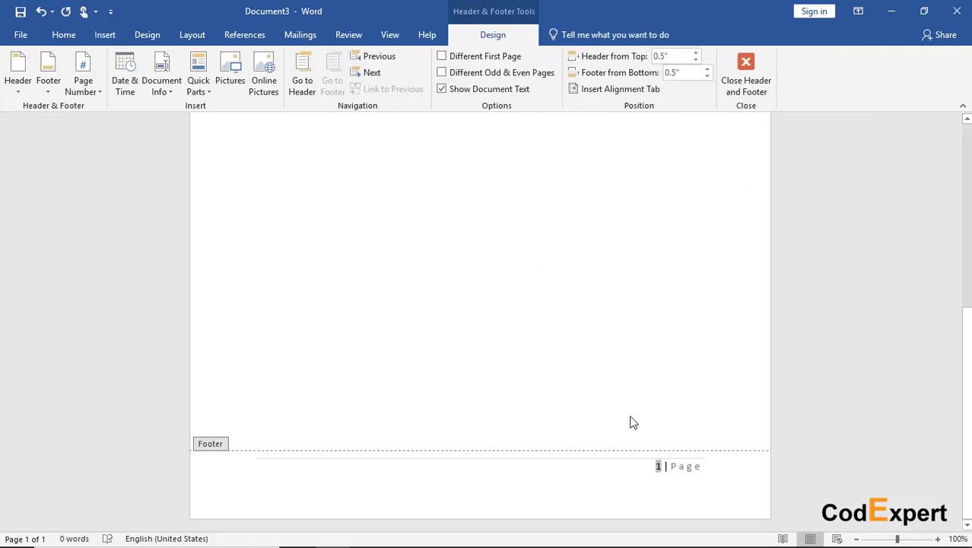
# Select the page number line in the footer, try center and left alignment, and set it back to right alignment.
pyautogui.moveTo(711, 474); pyautogui.dragTo(649, 468)
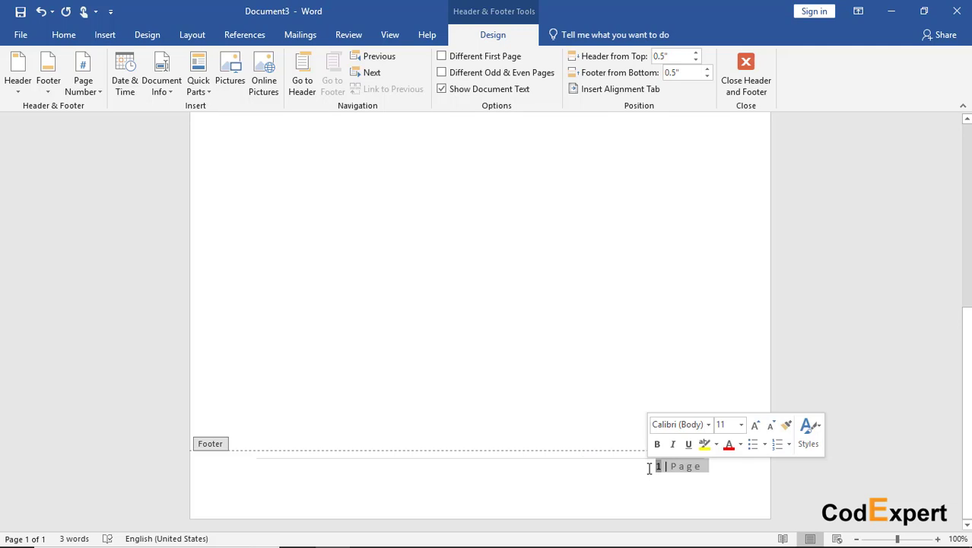
pyautogui.click(711, 479)
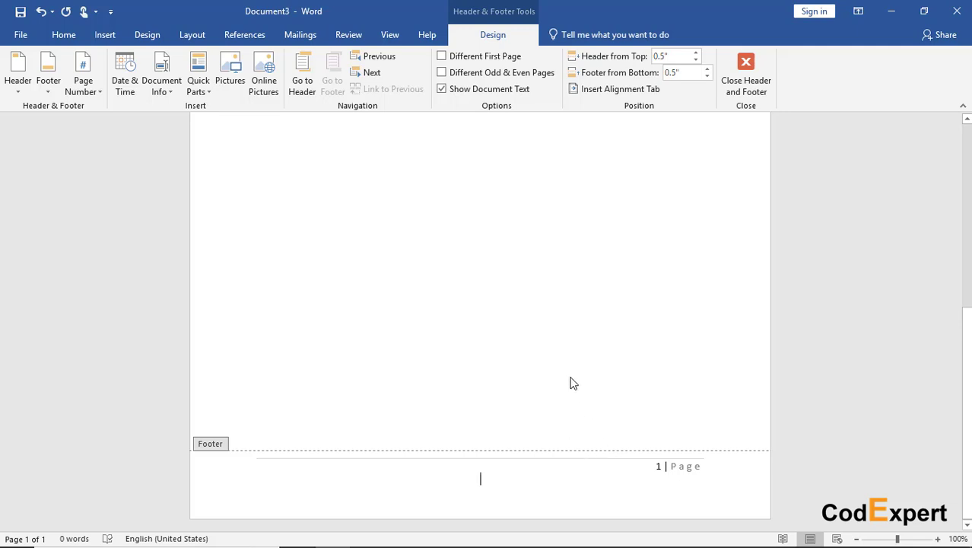
pyautogui.doubleClick(657, 467)
pyautogui.moveTo(707, 465); pyautogui.dragTo(638, 468)
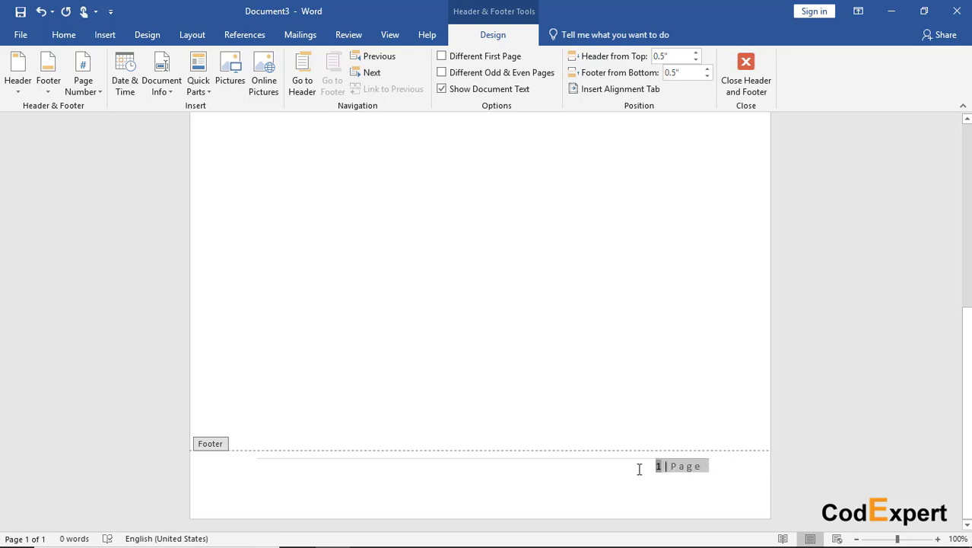
pyautogui.click(63, 34)
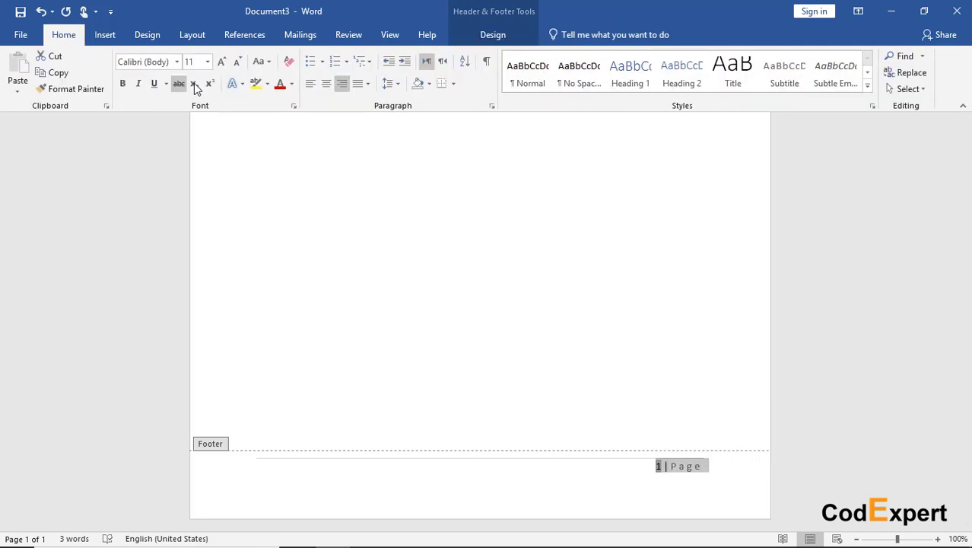
pyautogui.click(325, 83)
pyautogui.click(310, 83)
pyautogui.click(341, 84)
# Enter "Khiyguyguygt" in the footer on the page number line and leave footer editing.
pyautogui.click(552, 472)
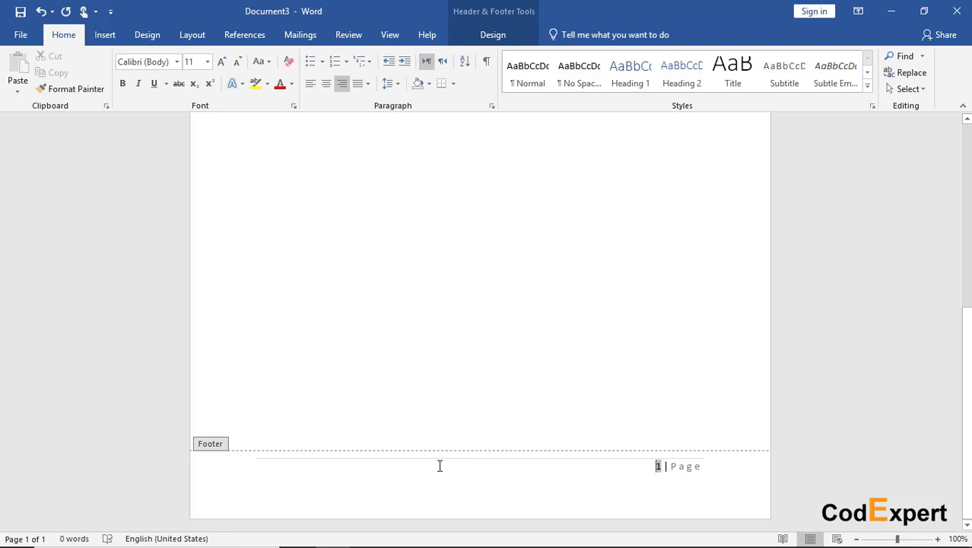
pyautogui.write('Khiyguyguygt')
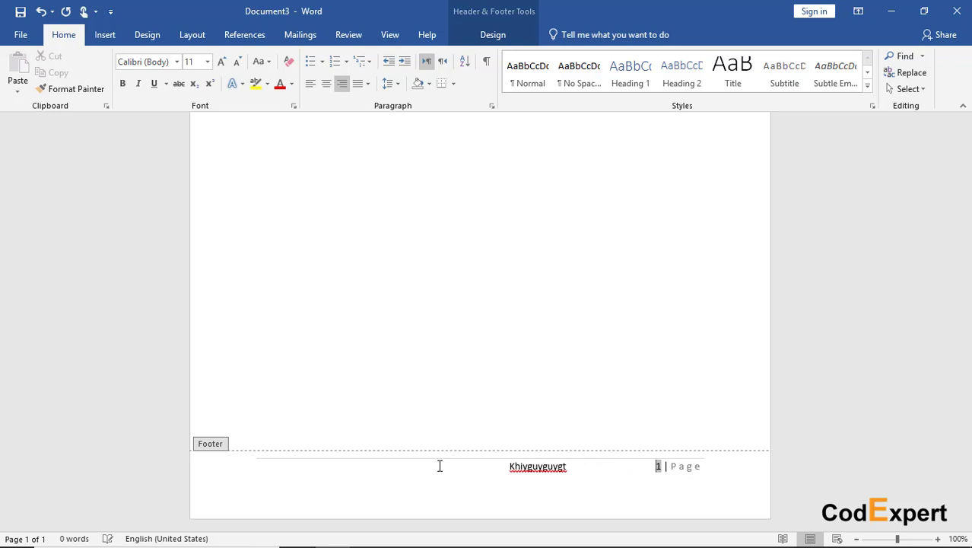
pyautogui.doubleClick(451, 201)
# Insert a blank page into the document.
pyautogui.scroll(2, 487, 251)
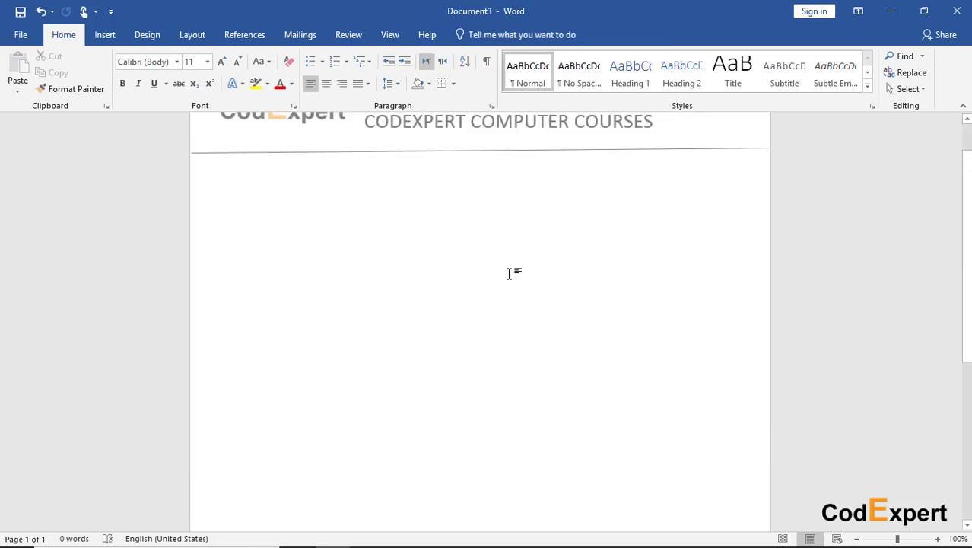
pyautogui.click(104, 35)
pyautogui.click(34, 72)
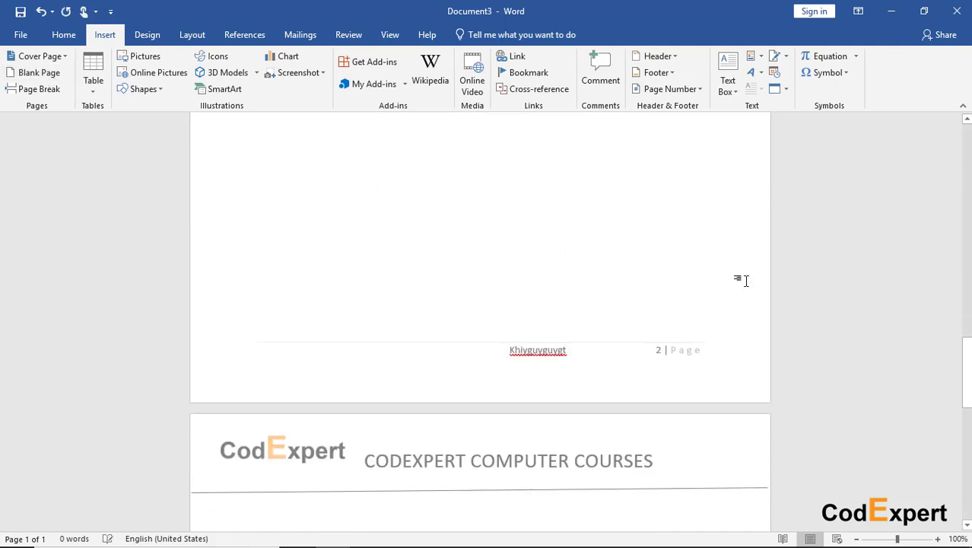
# Review the header, footer text and page number on every page, ending back at the start of the document.
pyautogui.scroll(-5, 458, 196)
pyautogui.scroll(1, 458, 197)
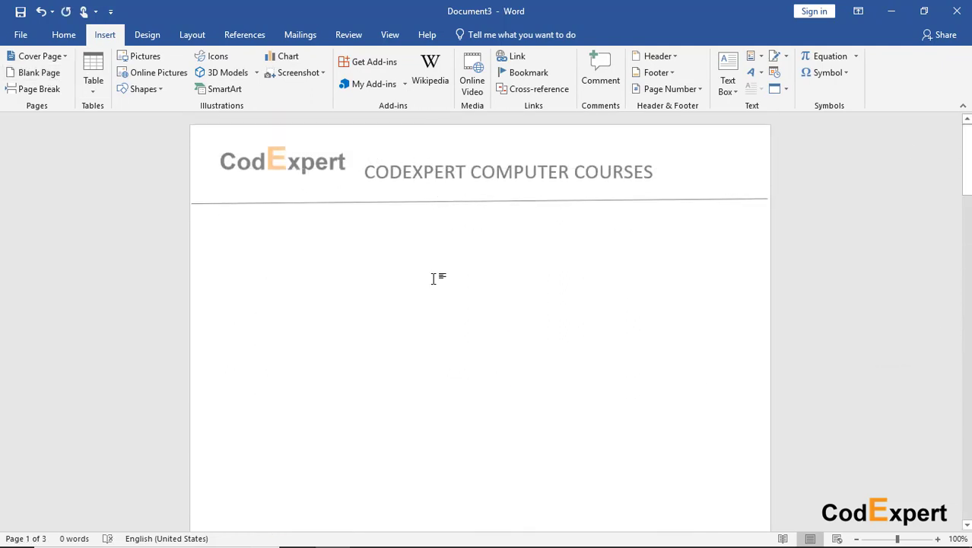
pyautogui.scroll(-2, 456, 297)
pyautogui.scroll(-3, 464, 309)
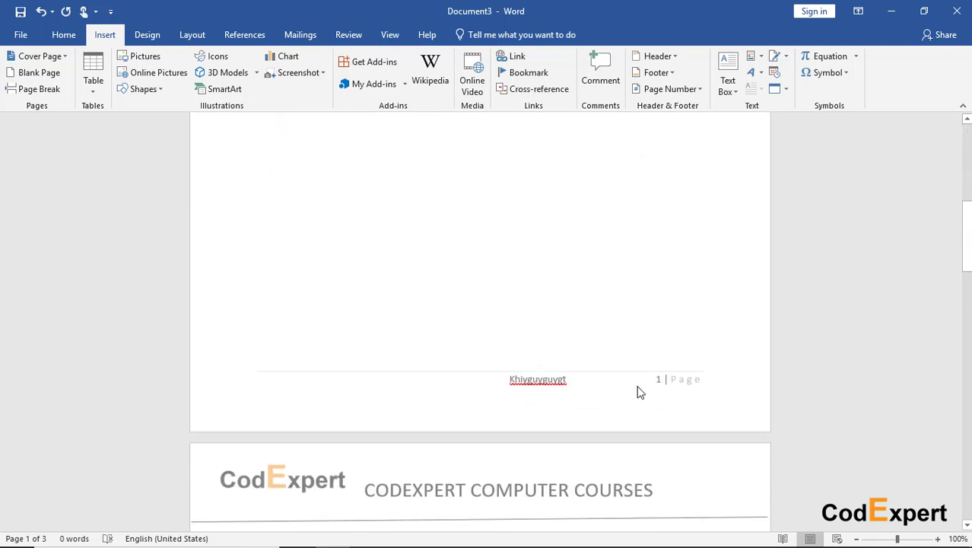
pyautogui.scroll(-2, 624, 373)
pyautogui.scroll(-3, 601, 341)
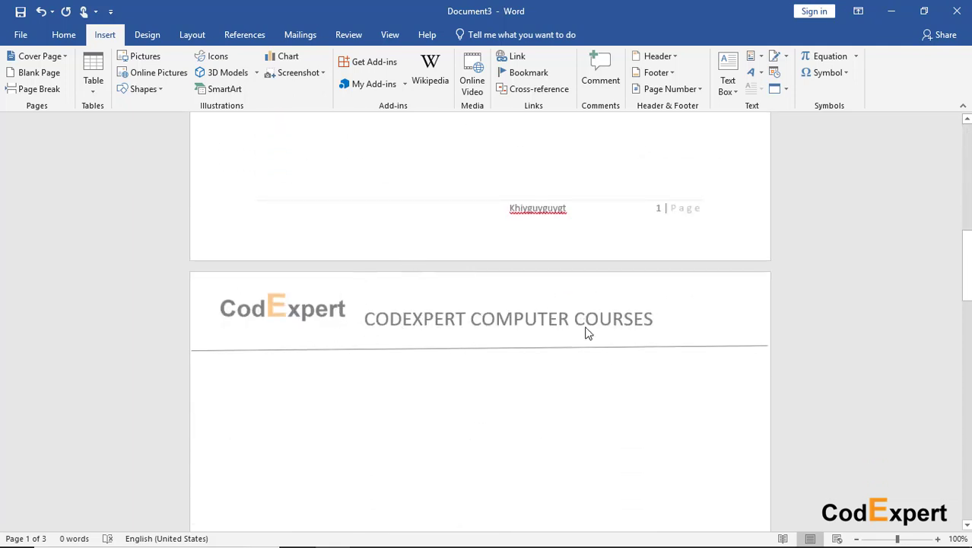
pyautogui.scroll(-20, 450, 304)
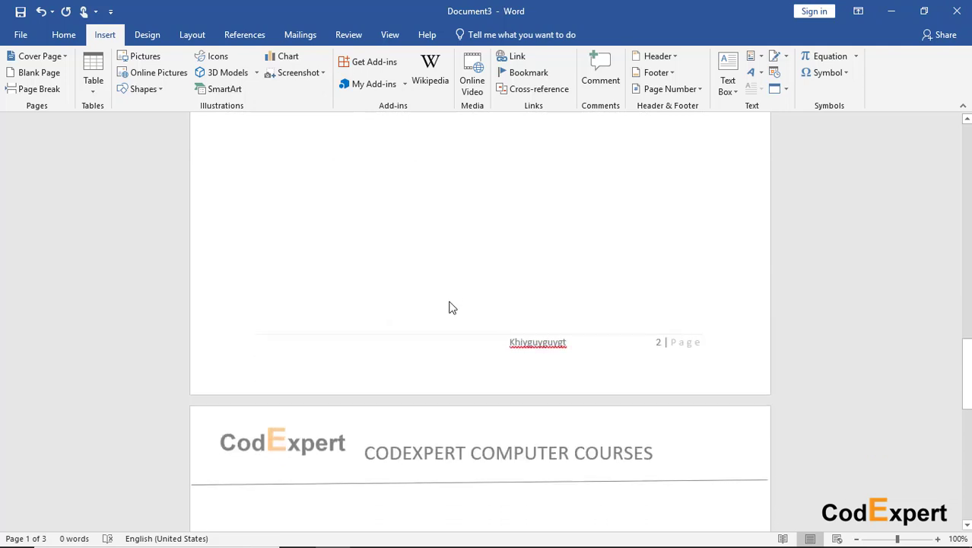
pyautogui.click(659, 167)
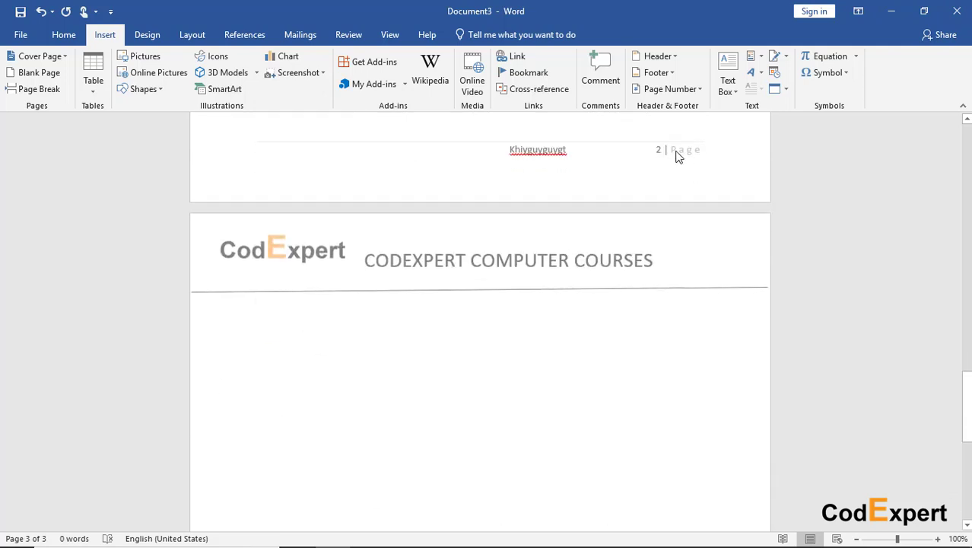
pyautogui.scroll(-15, 563, 341)
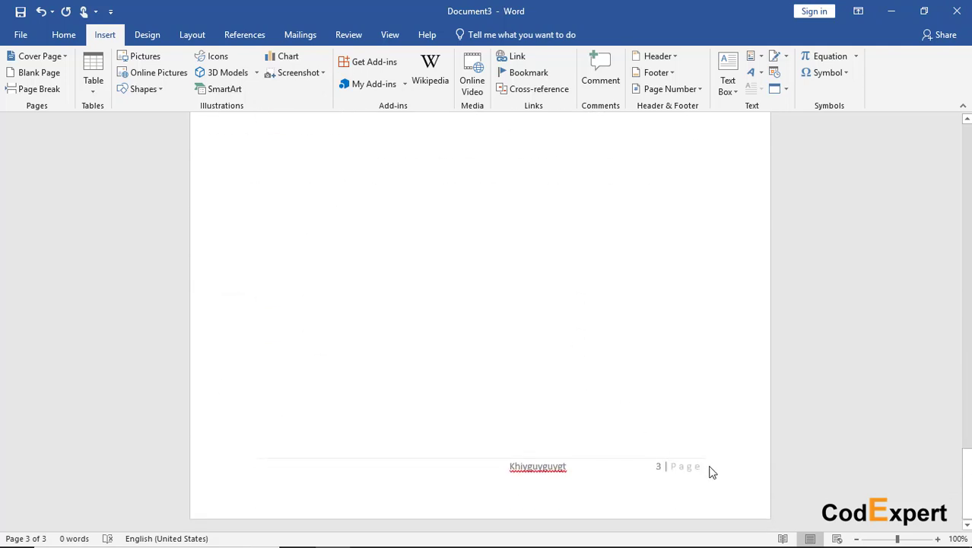
pyautogui.scroll(15, 541, 347)
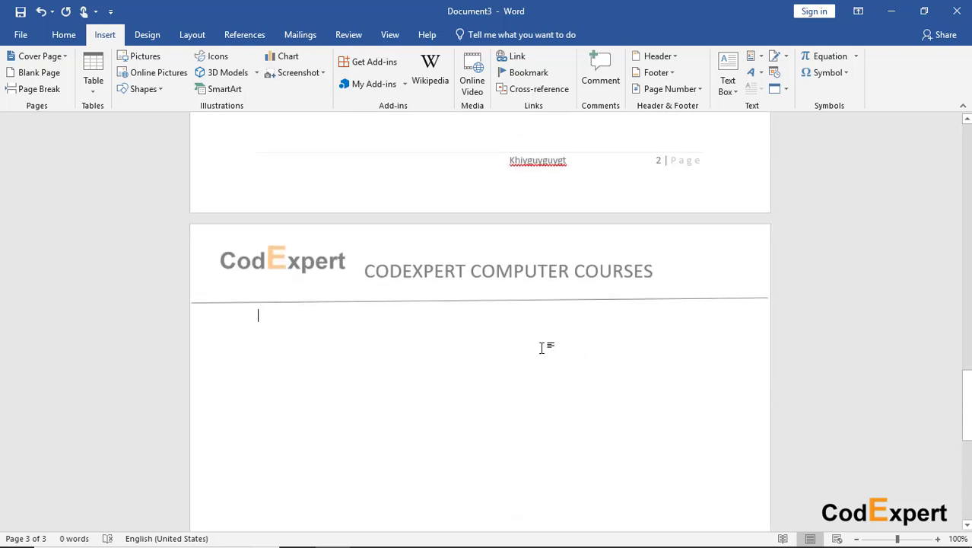
pyautogui.scroll(5, 541, 347)
pyautogui.scroll(-3, 536, 339)
pyautogui.hotkey('ctrl', 'Home')
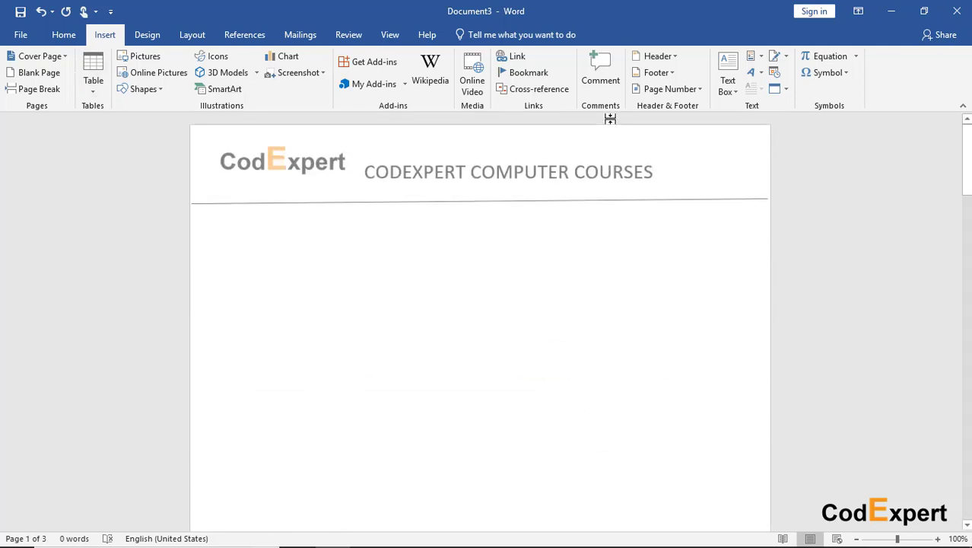
# Add an Accent Bar, Left page number in the page margins and leave header editing.
pyautogui.click(656, 90)
pyautogui.moveTo(670, 145)
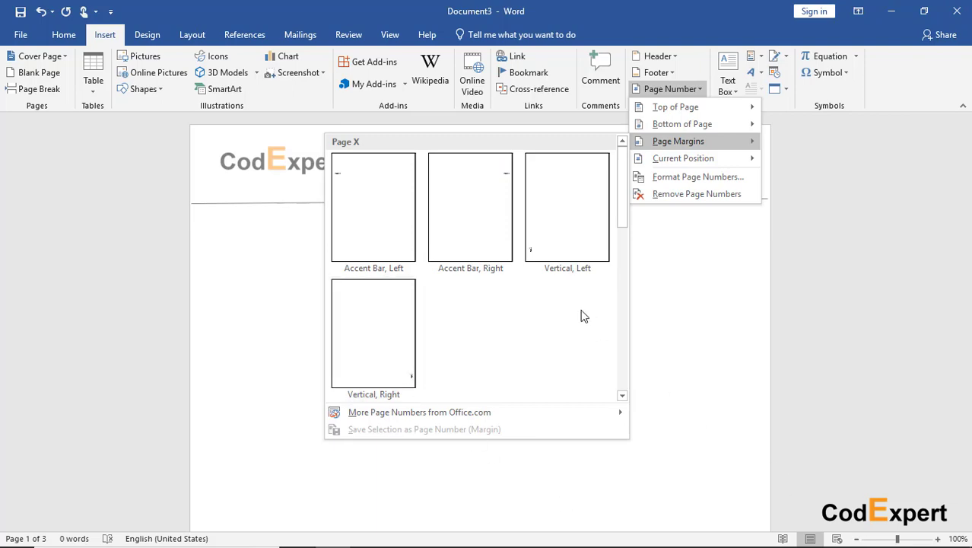
pyautogui.click(374, 198)
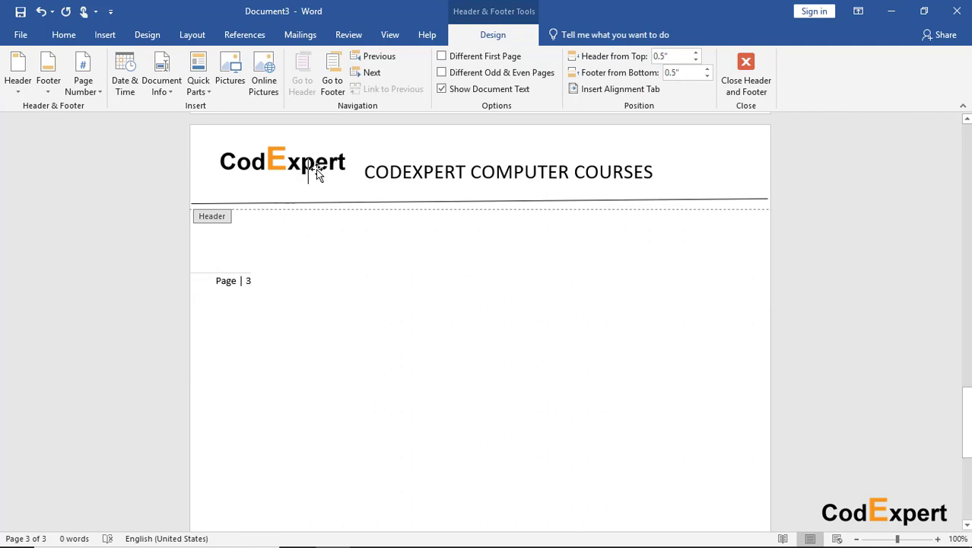
pyautogui.doubleClick(333, 342)
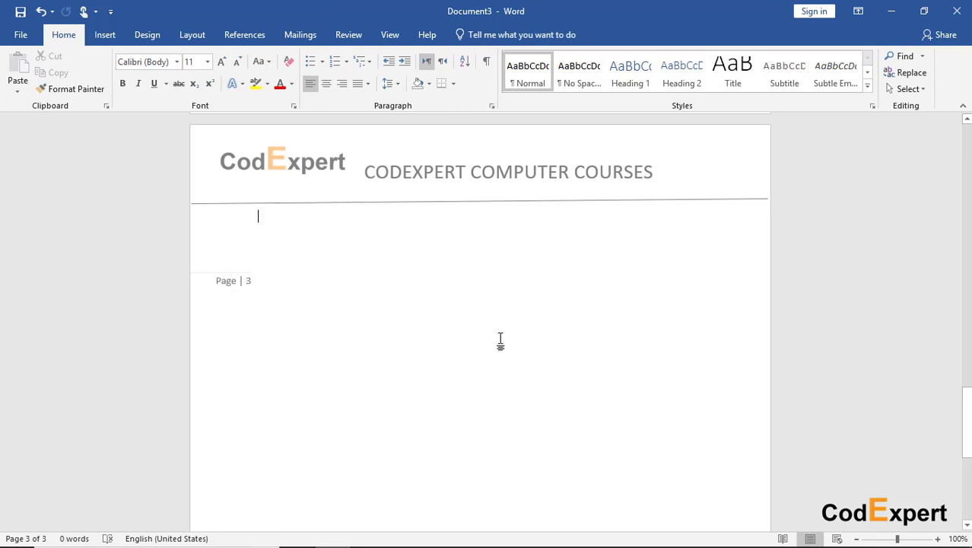
# Check the margin and footer page numbers across all pages, ending at the start of the document.
pyautogui.scroll(-3, 619, 309)
pyautogui.scroll(6, 612, 310)
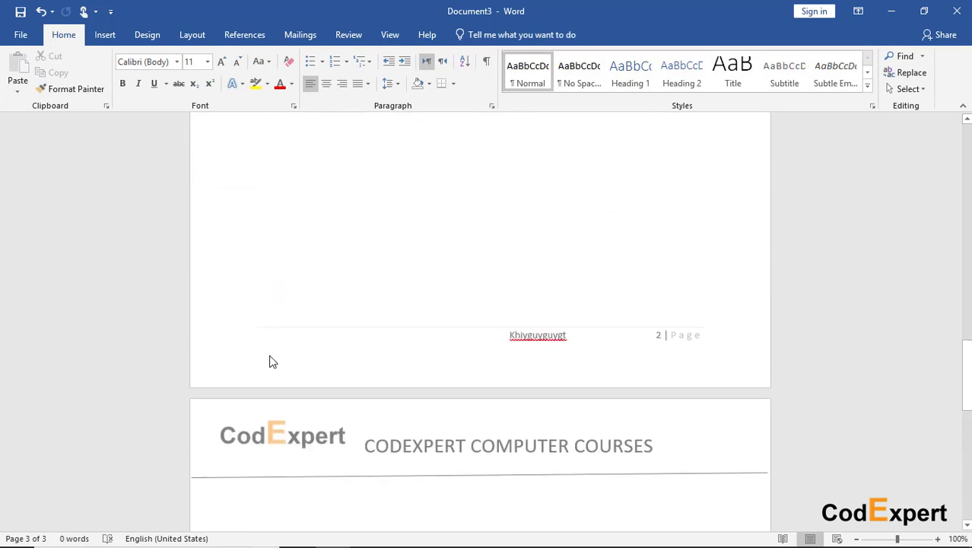
pyautogui.scroll(3, 273, 357)
pyautogui.scroll(-6, 274, 346)
pyautogui.scroll(5, 272, 341)
pyautogui.scroll(-5, 270, 340)
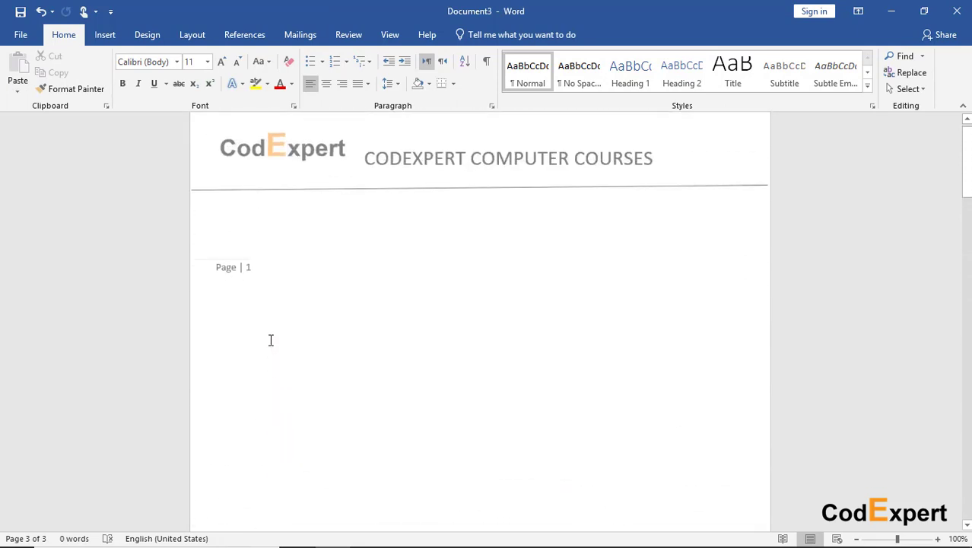
pyautogui.scroll(15, 270, 340)
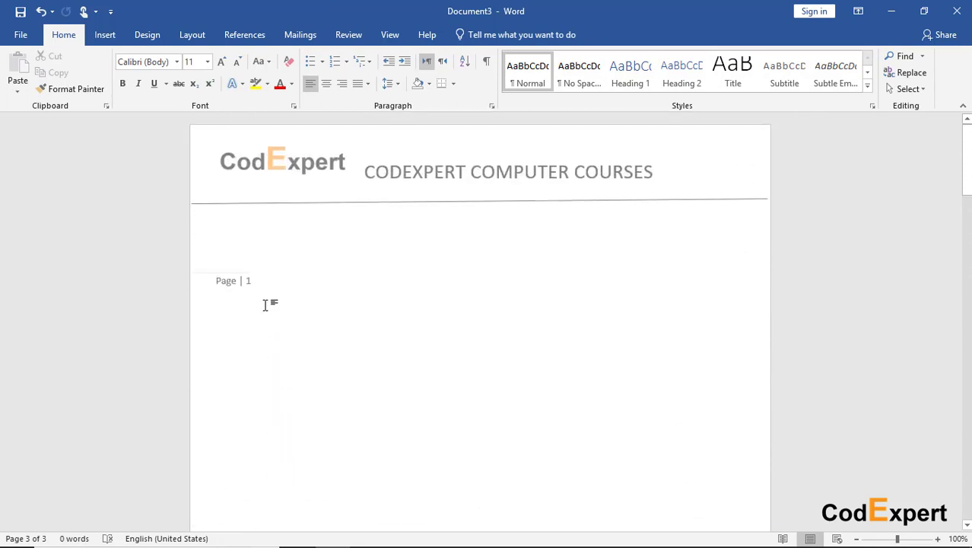
# Insert an Accent Bar 1 page number at the current position in the body of page 3.
pyautogui.click(110, 34)
pyautogui.click(660, 89)
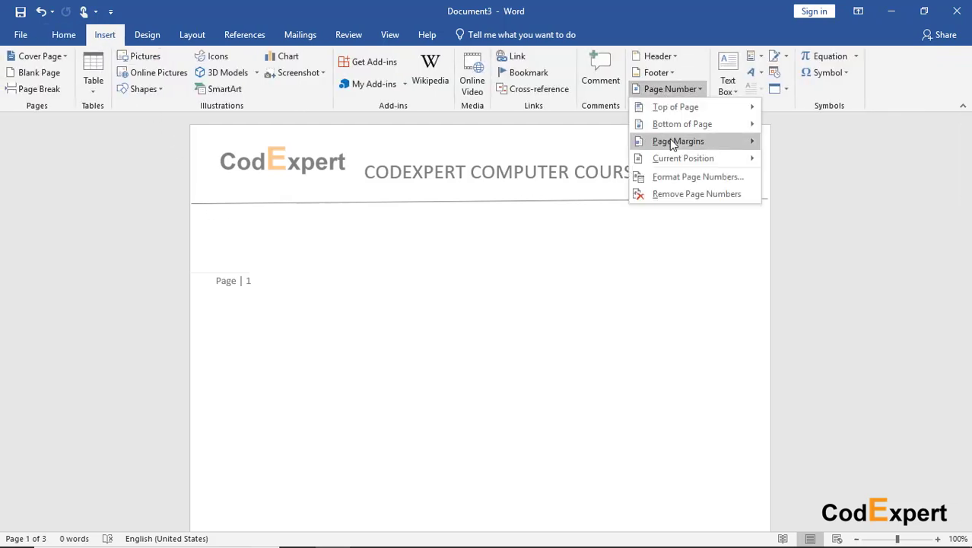
pyautogui.moveTo(657, 164)
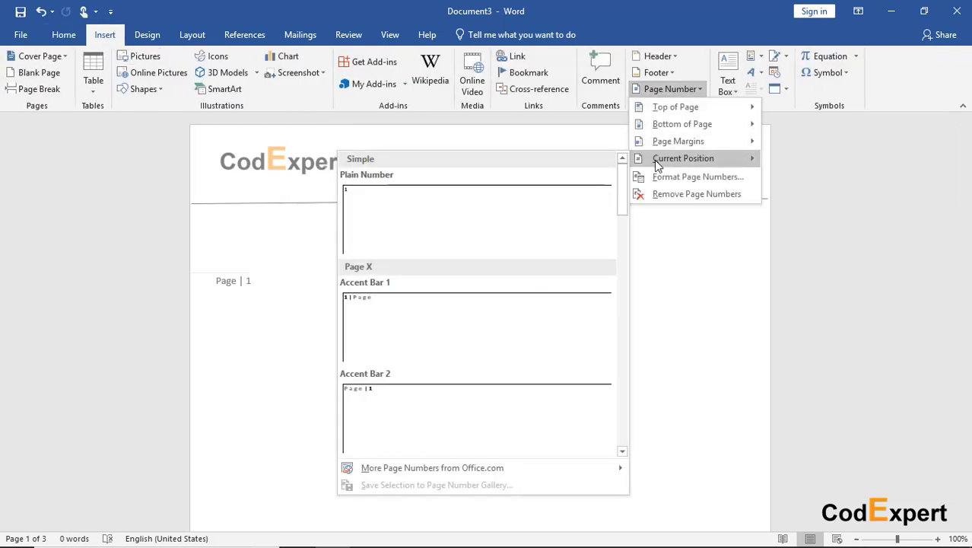
pyautogui.click(415, 320)
pyautogui.scroll(-10, 411, 311)
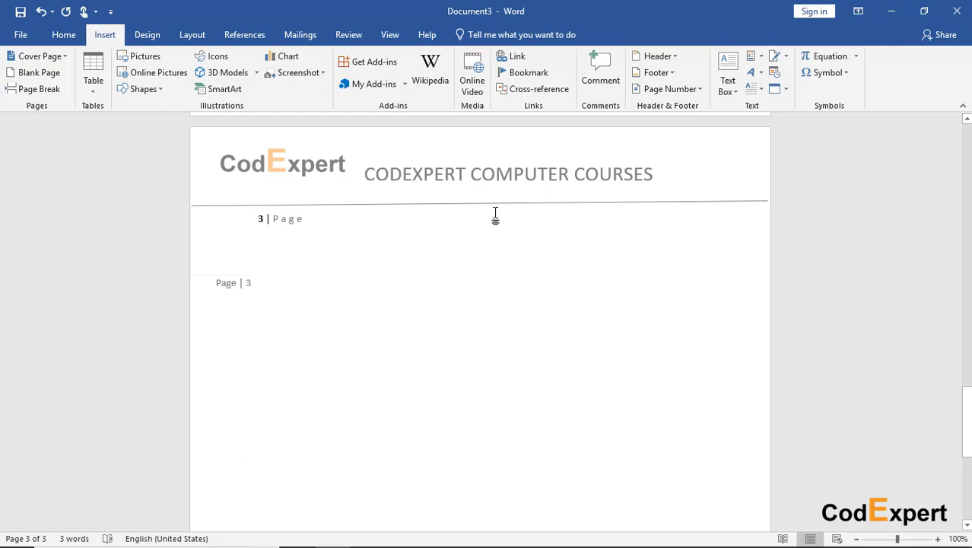
# Remove the document's page numbers with the Remove Page Numbers command.
pyautogui.click(673, 89)
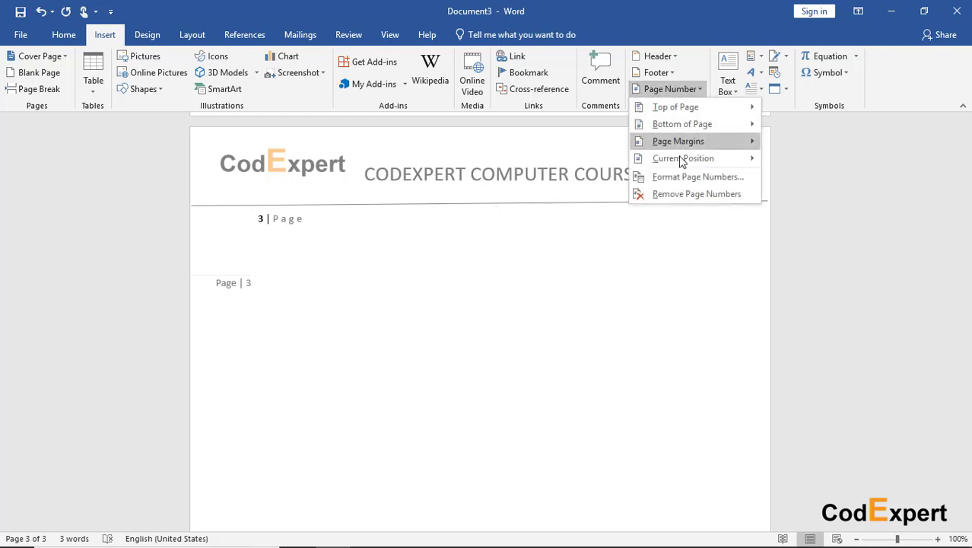
pyautogui.moveTo(682, 164)
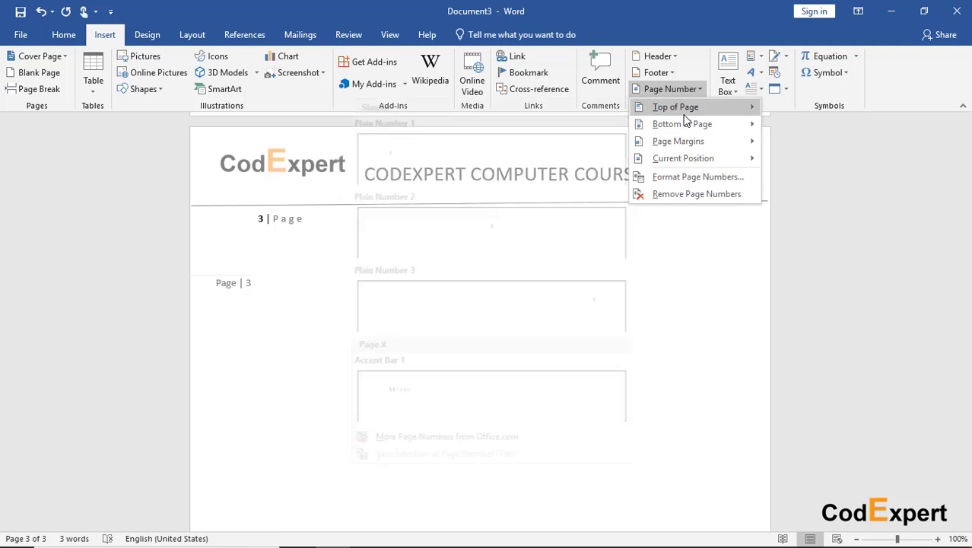
pyautogui.moveTo(683, 119)
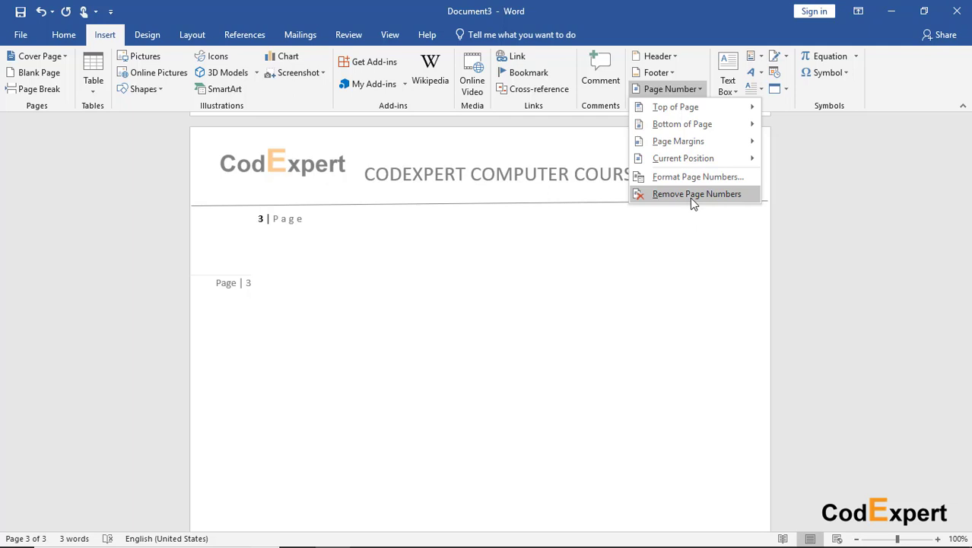
pyautogui.click(692, 199)
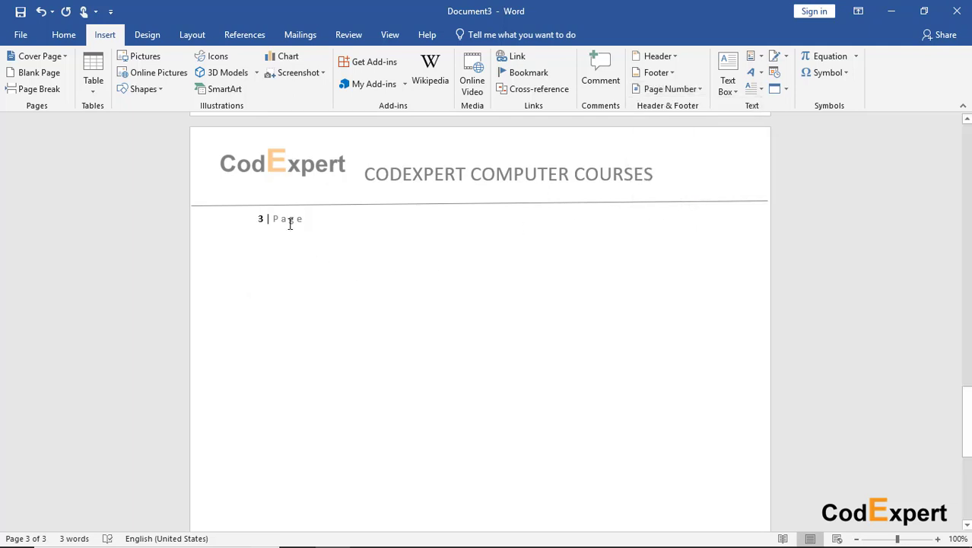
# Run Remove Page Numbers again and delete the inline "3 | Page" number from the body of page 3.
pyautogui.click(666, 89)
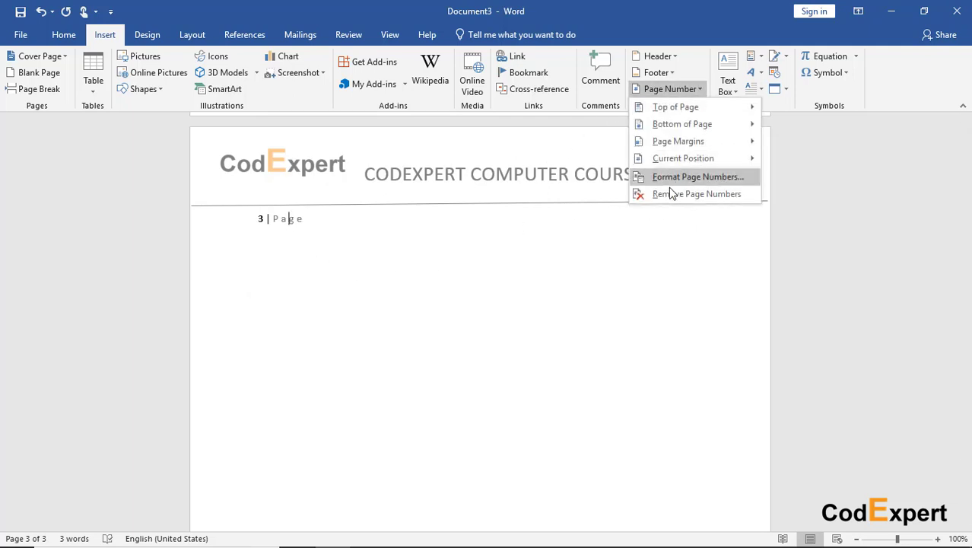
pyautogui.click(672, 197)
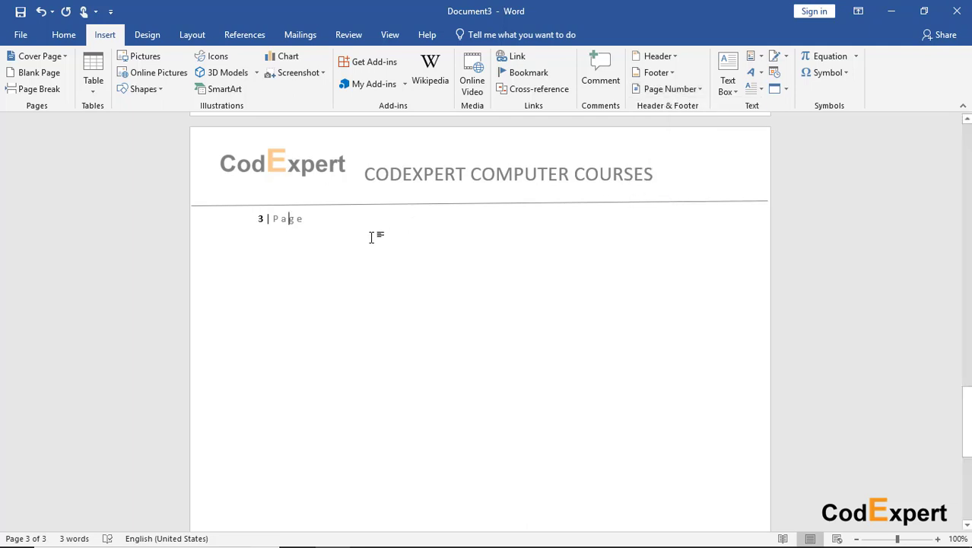
pyautogui.moveTo(321, 224); pyautogui.dragTo(240, 225)
pyautogui.press('Delete')
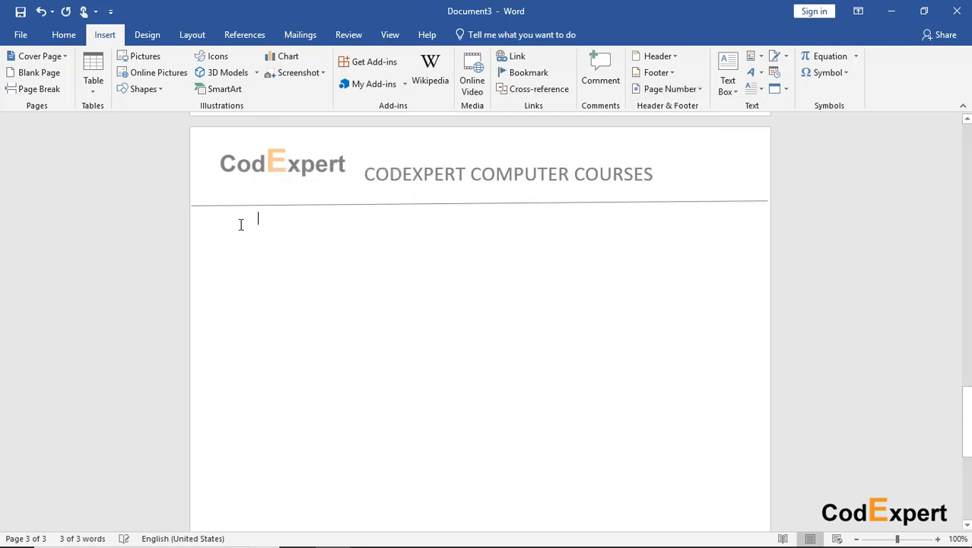